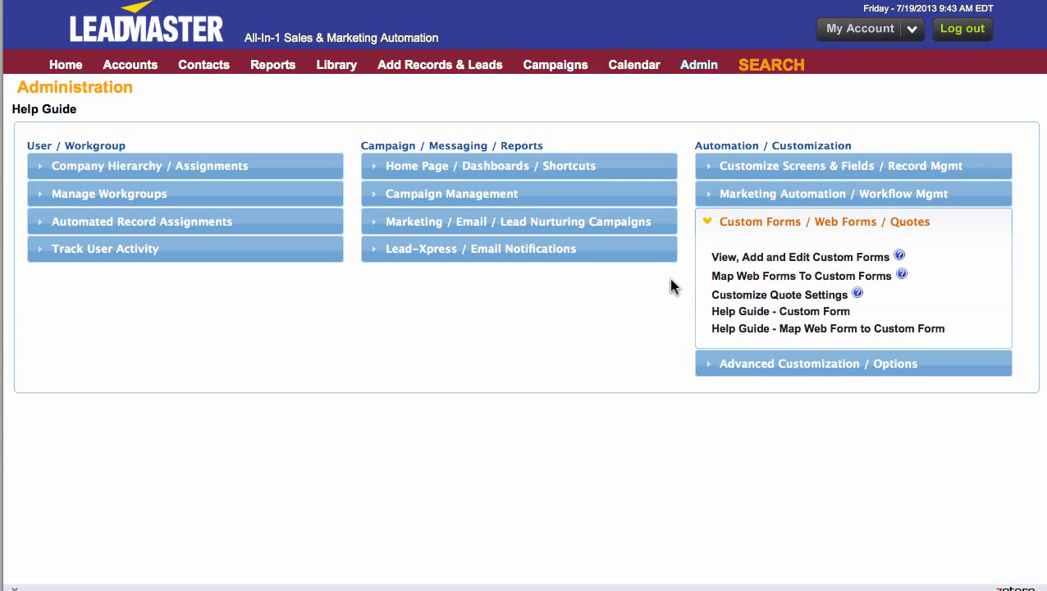
# - Open the For Landing Pages - Do Not Delete custom form and compare its fields with the sample landing page's registration form
pyautogui.moveTo(648, 70)
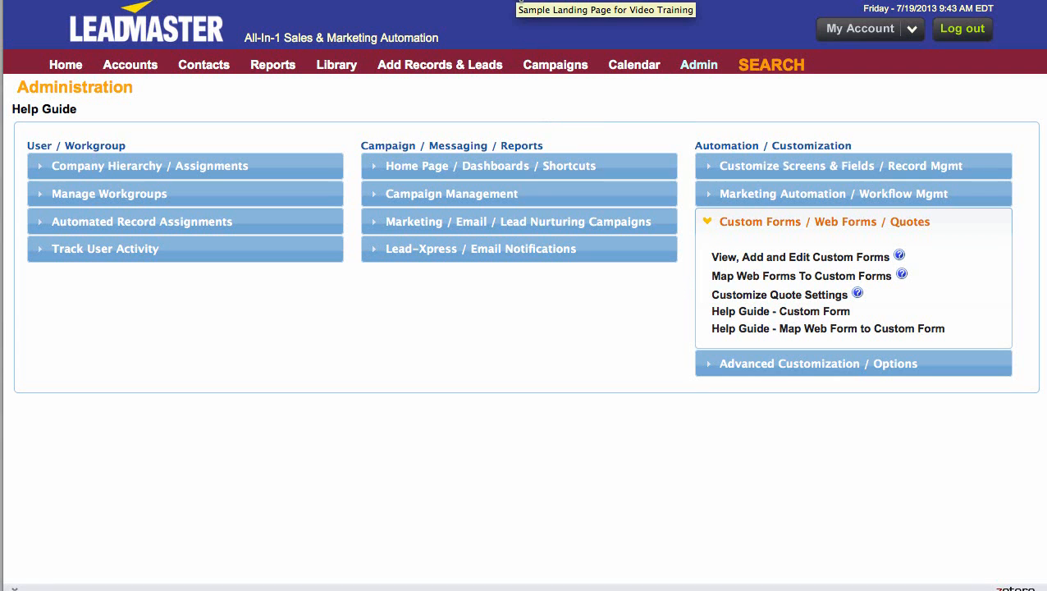
pyautogui.click(520, 3)
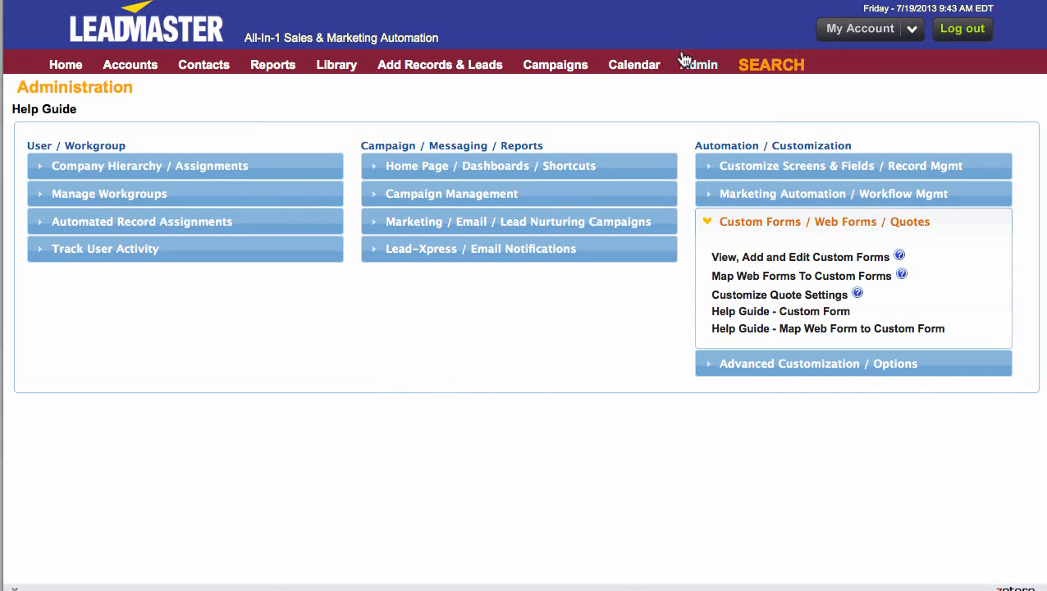
pyautogui.moveTo(684, 64)
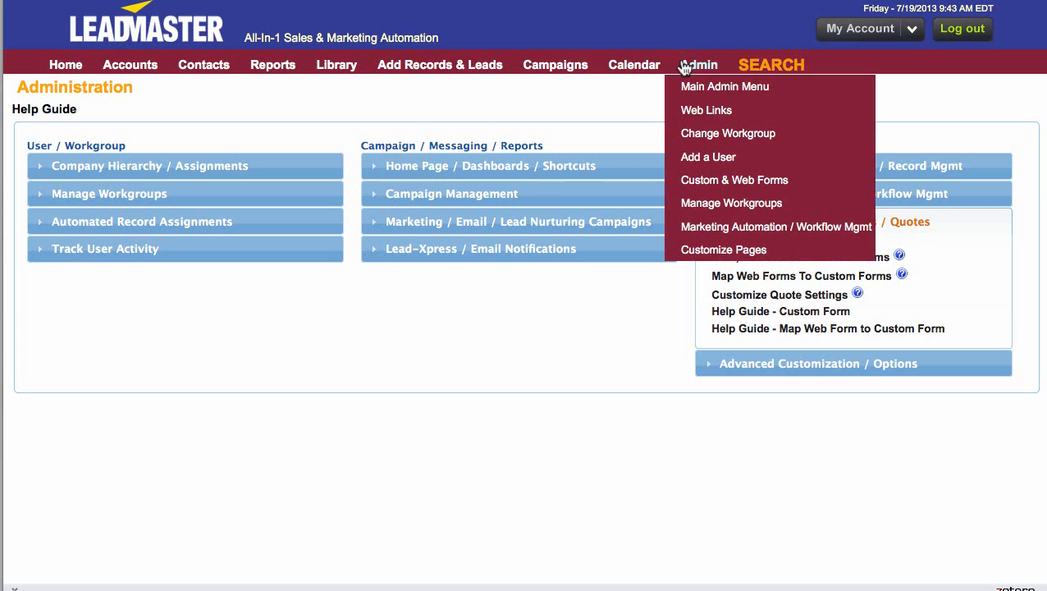
pyautogui.click(702, 181)
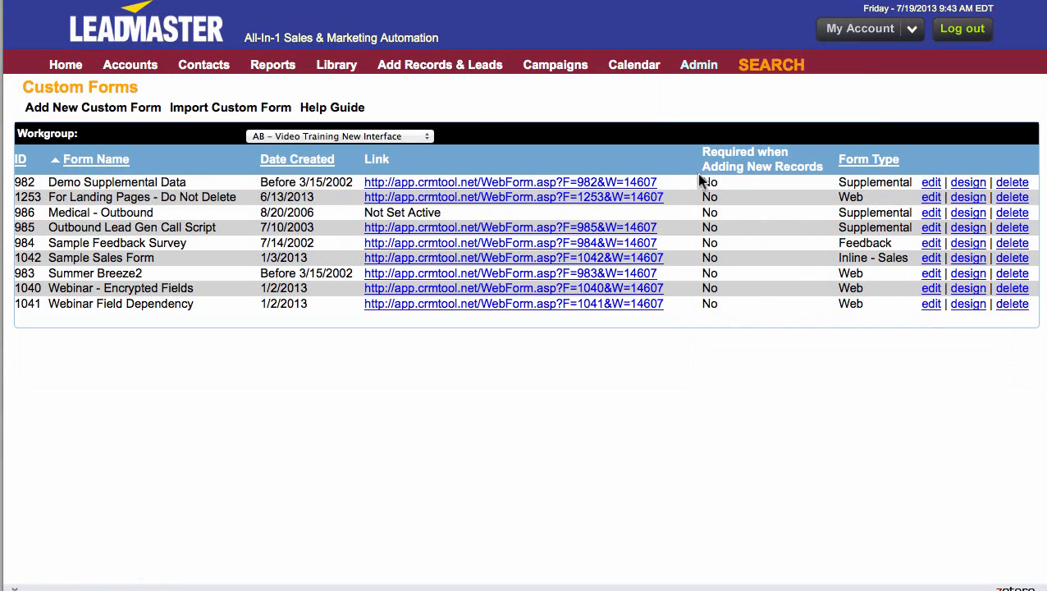
pyautogui.click(649, 198)
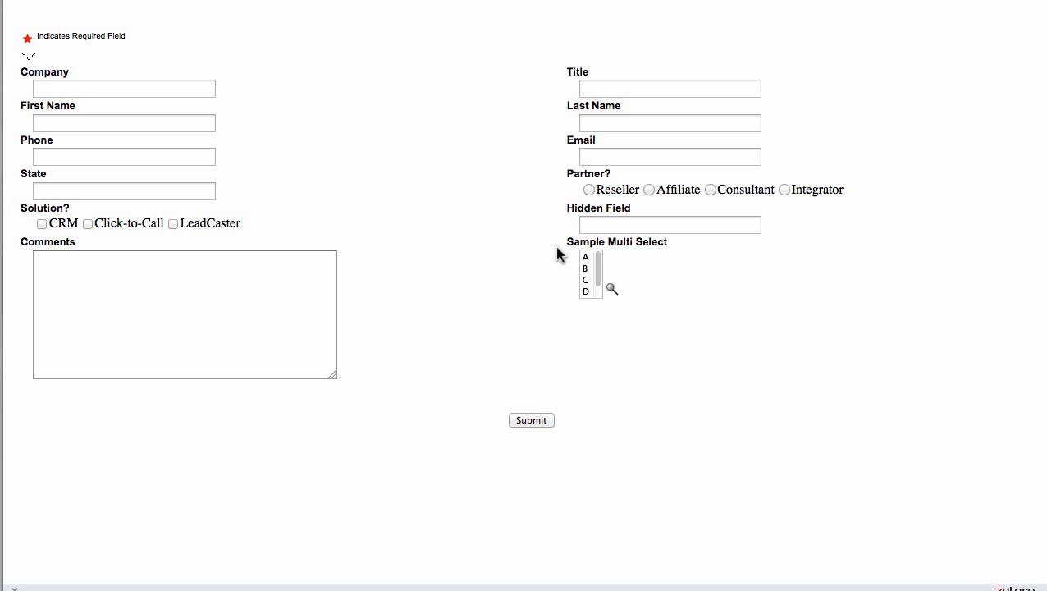
pyautogui.click(414, 1)
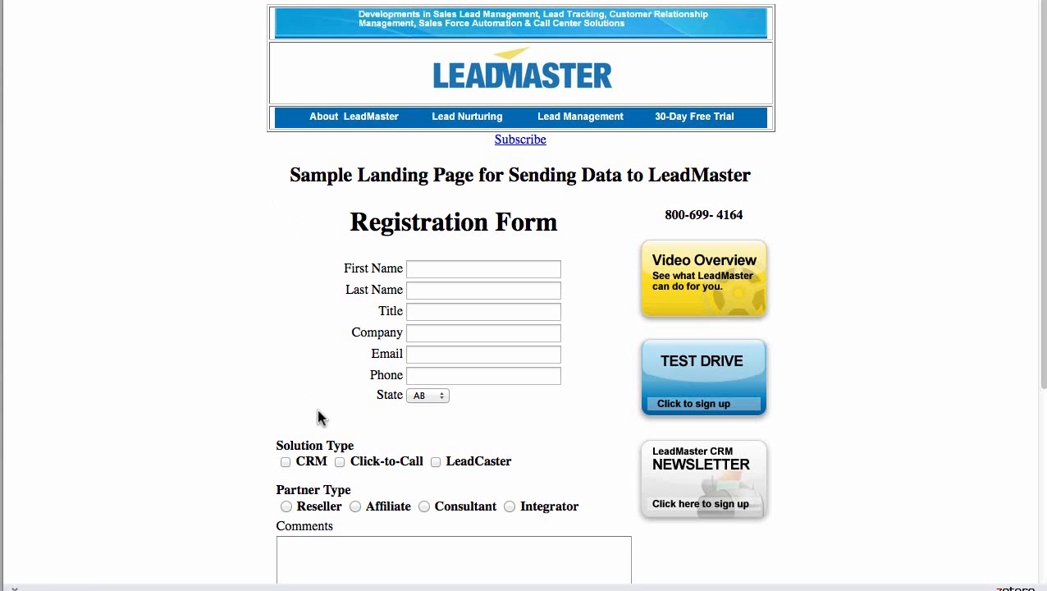
pyautogui.scroll(-5, 319, 415)
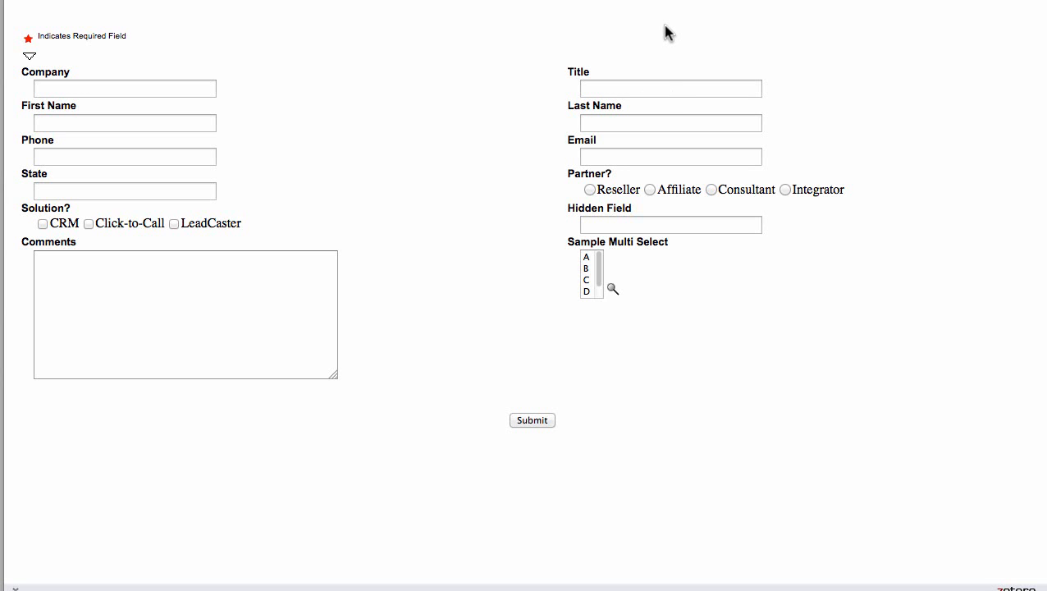
# - Open the profile fields of the For Landing Pages - Do Not Delete form from its design page
pyautogui.click(673, 0)
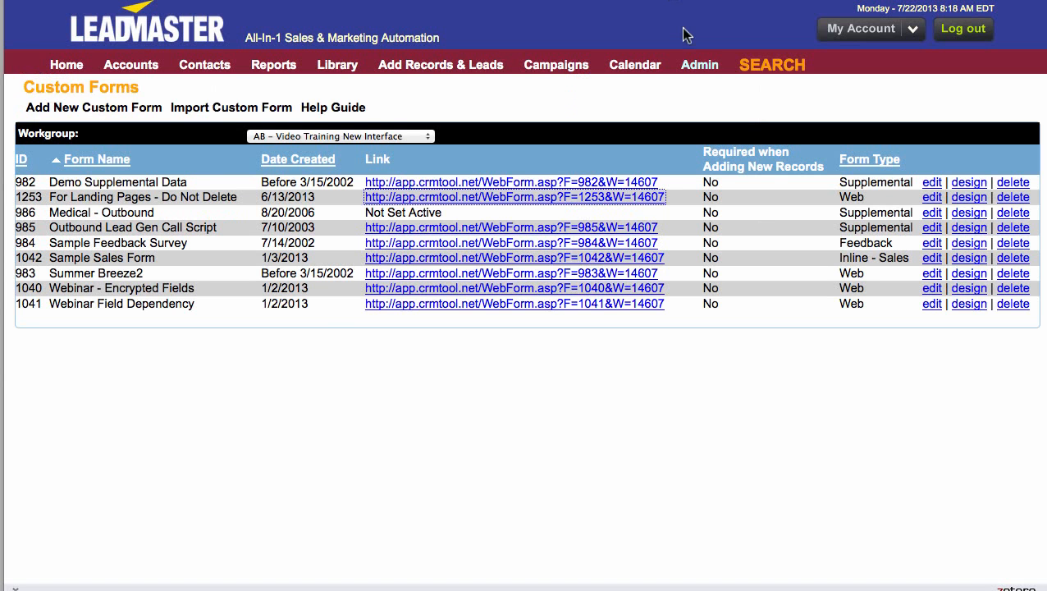
pyautogui.click(968, 199)
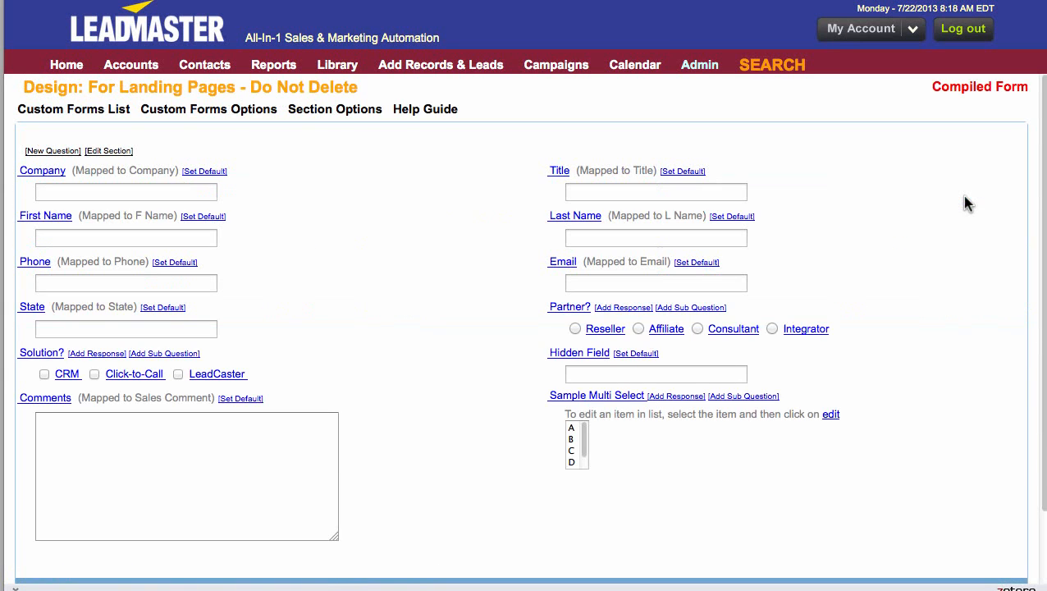
pyautogui.moveTo(261, 111)
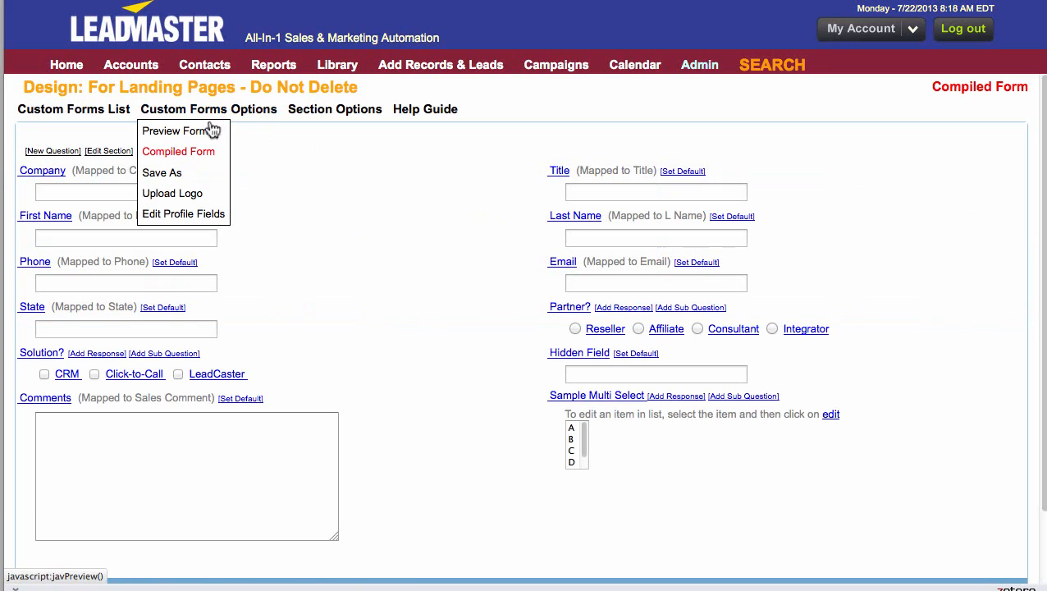
pyautogui.click(201, 213)
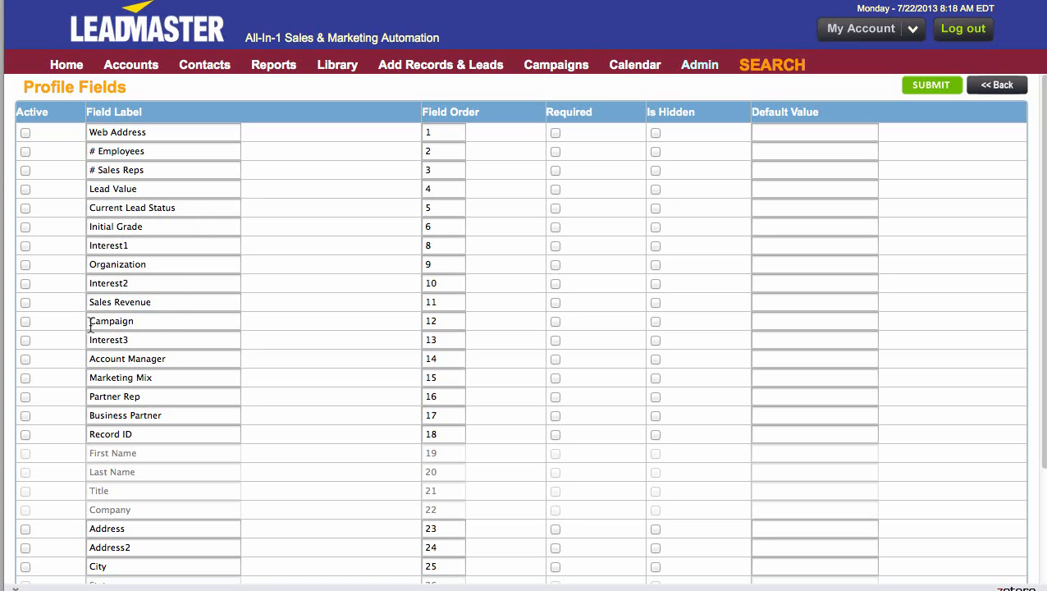
# - Activate the Campaign profile field as a hidden field with default value STY and submit the profile fields
pyautogui.click(25, 322)
pyautogui.click(783, 325)
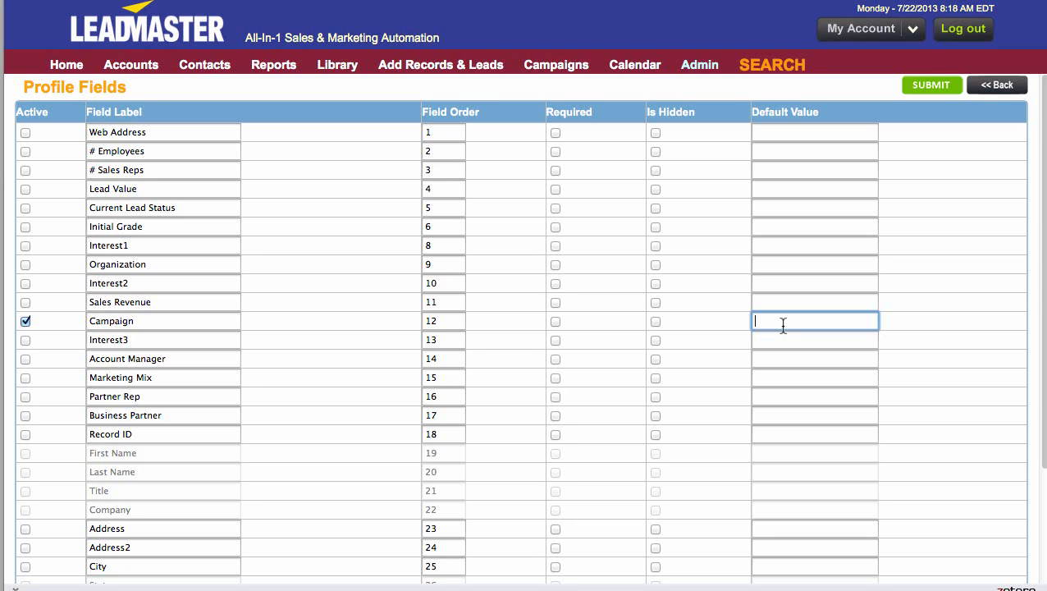
pyautogui.moveTo(546, 72)
pyautogui.write('STY')
pyautogui.click(655, 321)
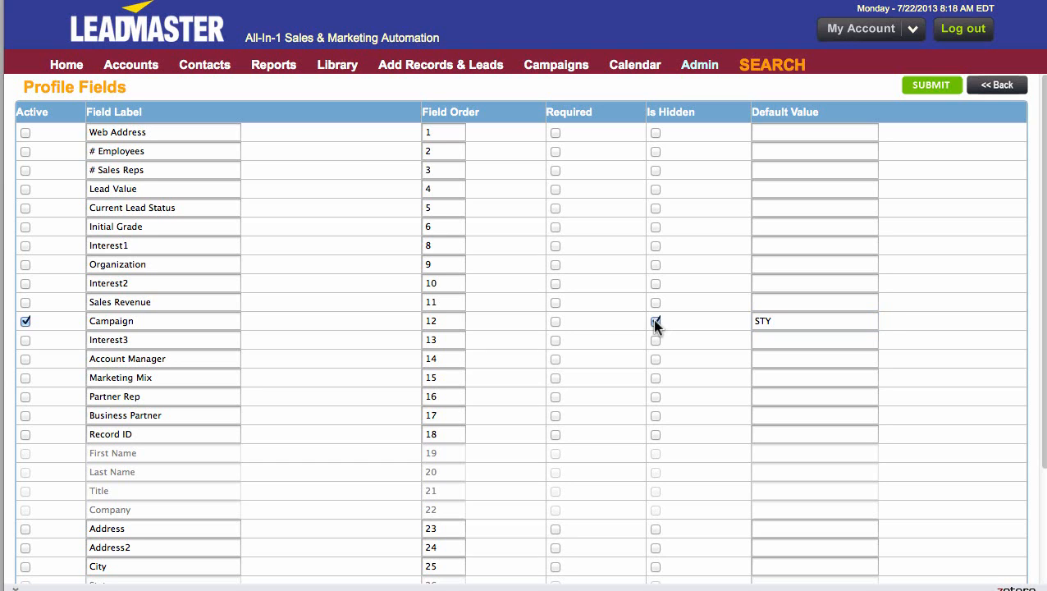
pyautogui.click(933, 87)
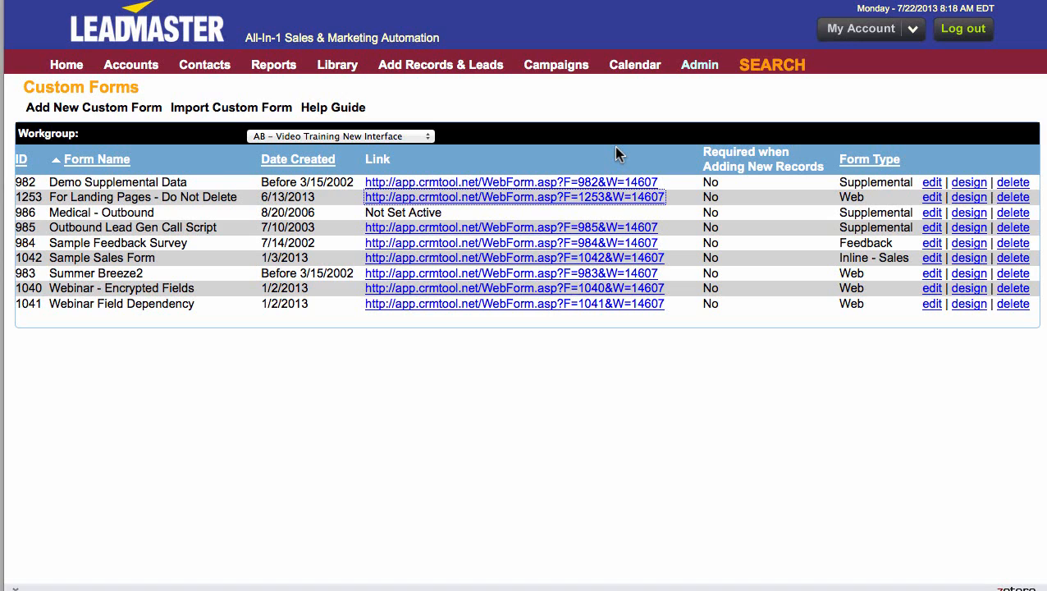
# - Start a new web form to custom form map from the administration area
pyautogui.click(703, 76)
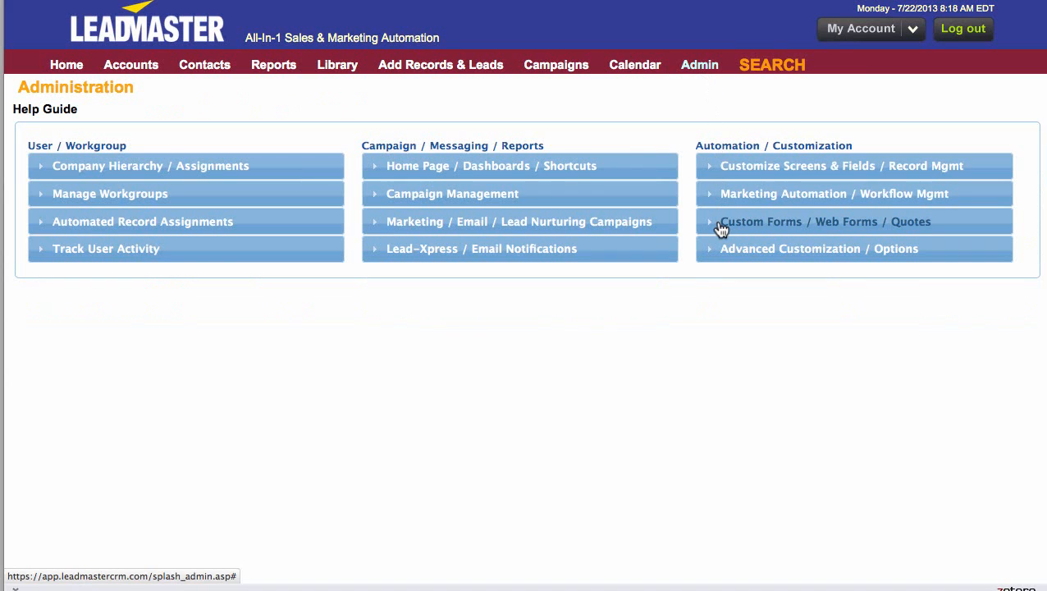
pyautogui.click(721, 228)
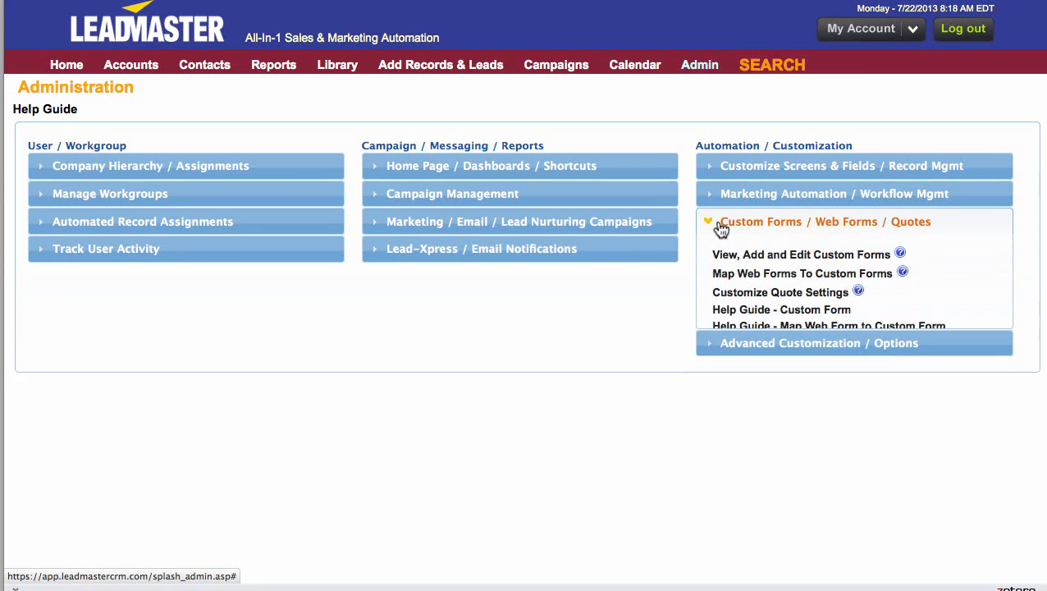
pyautogui.click(731, 277)
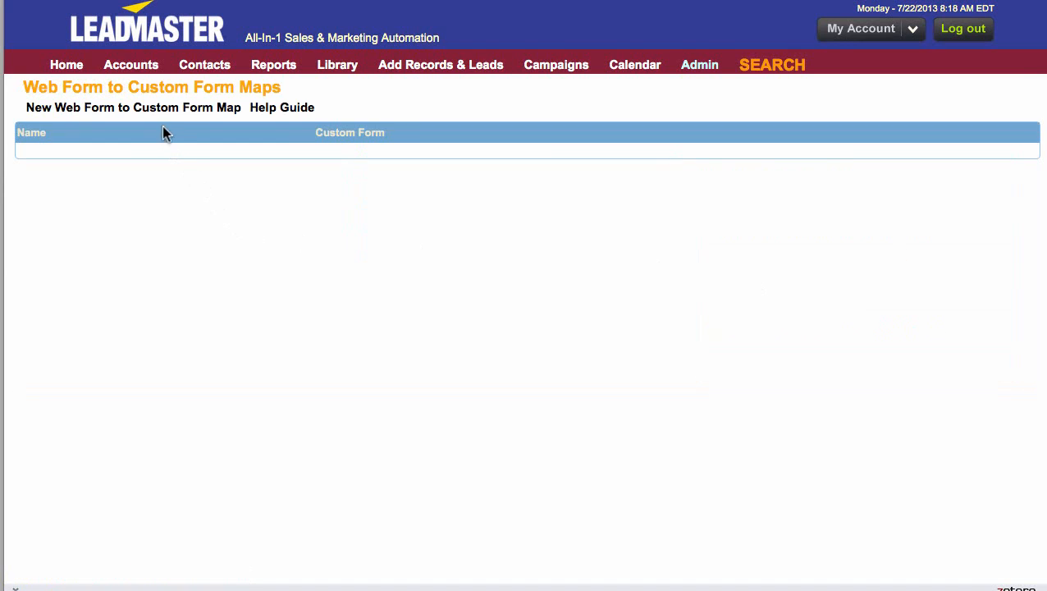
pyautogui.click(156, 115)
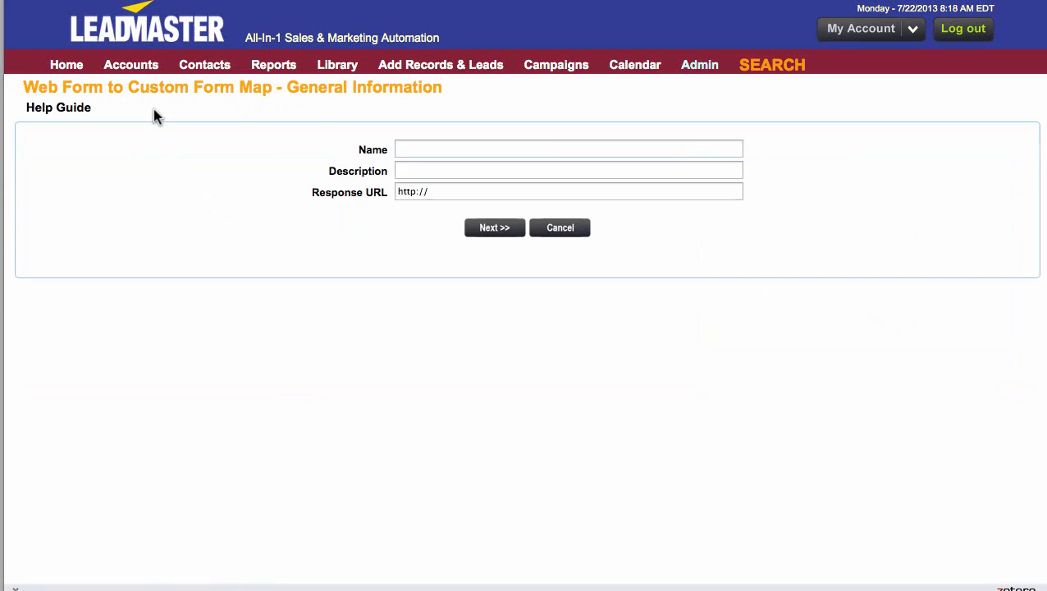
# - Name the map Sample Landing Page, fill in its response URL from the saved suggestion for "lead", and continue
pyautogui.click(440, 148)
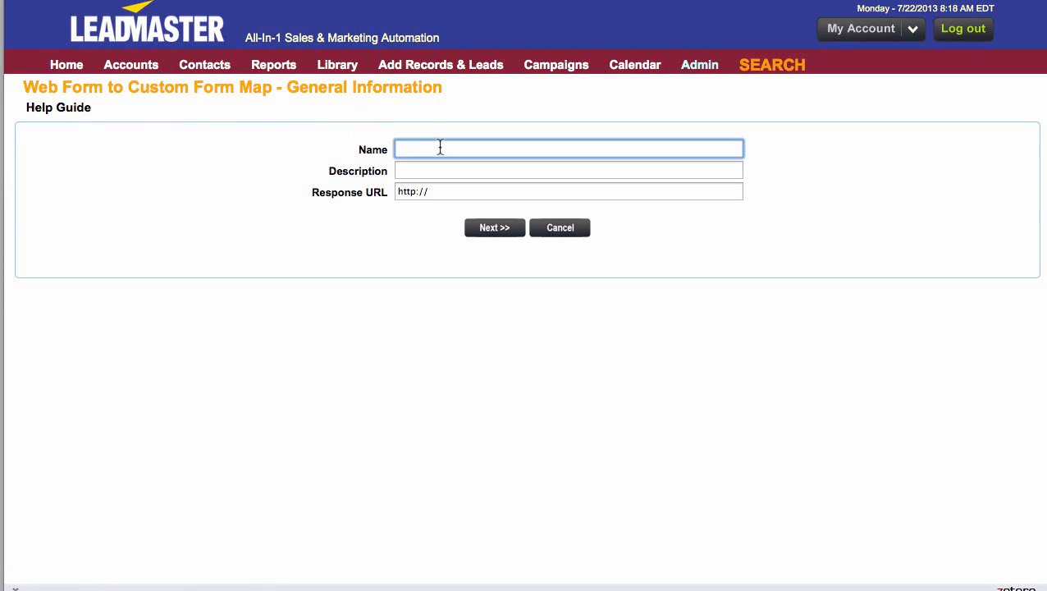
pyautogui.write('Sam')
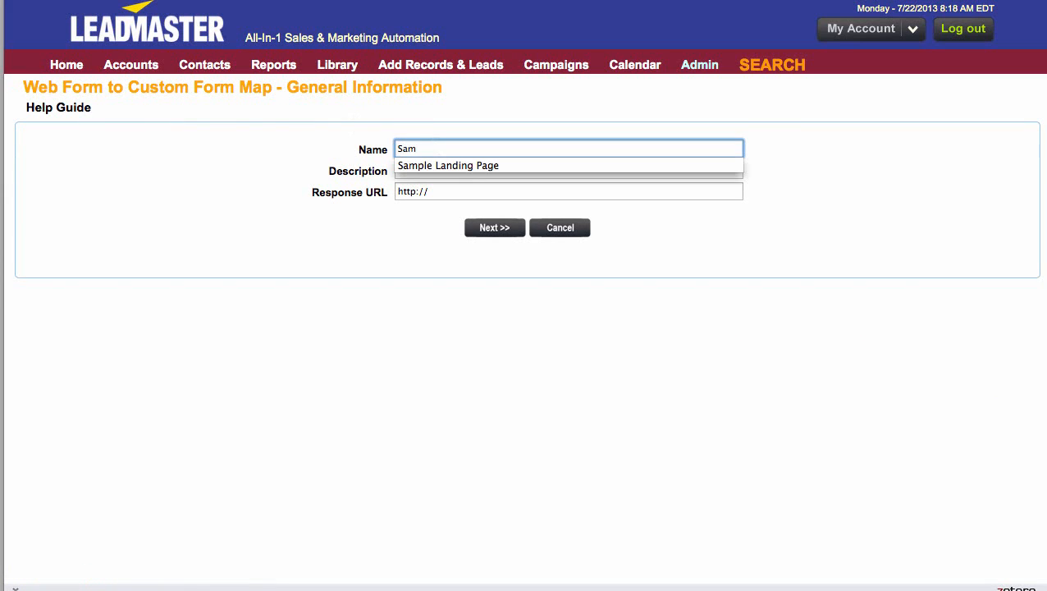
pyautogui.press('Down')
pyautogui.press('Return')
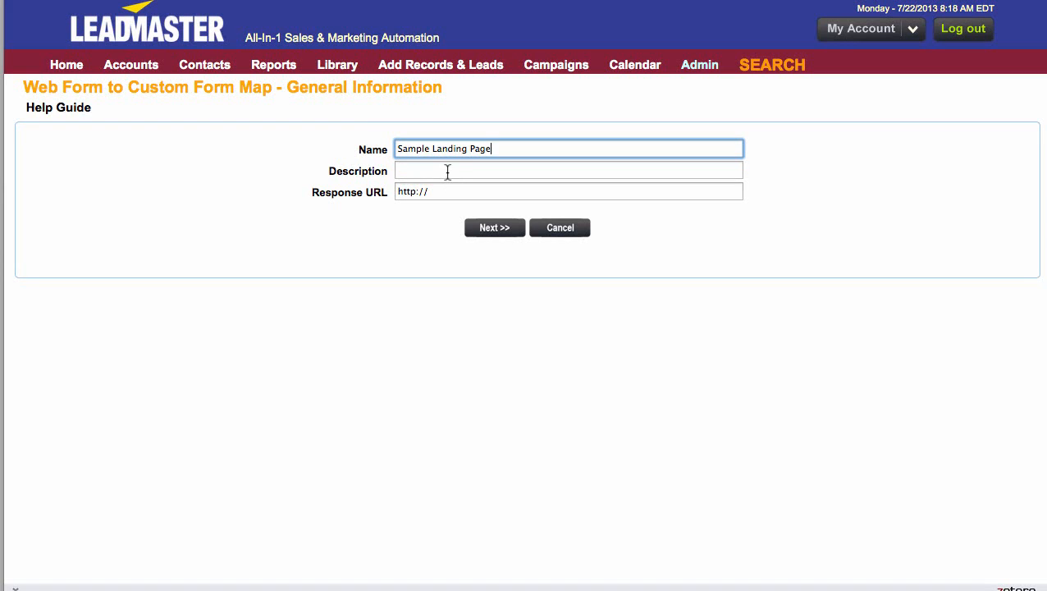
pyautogui.click(448, 171)
pyautogui.click(440, 190)
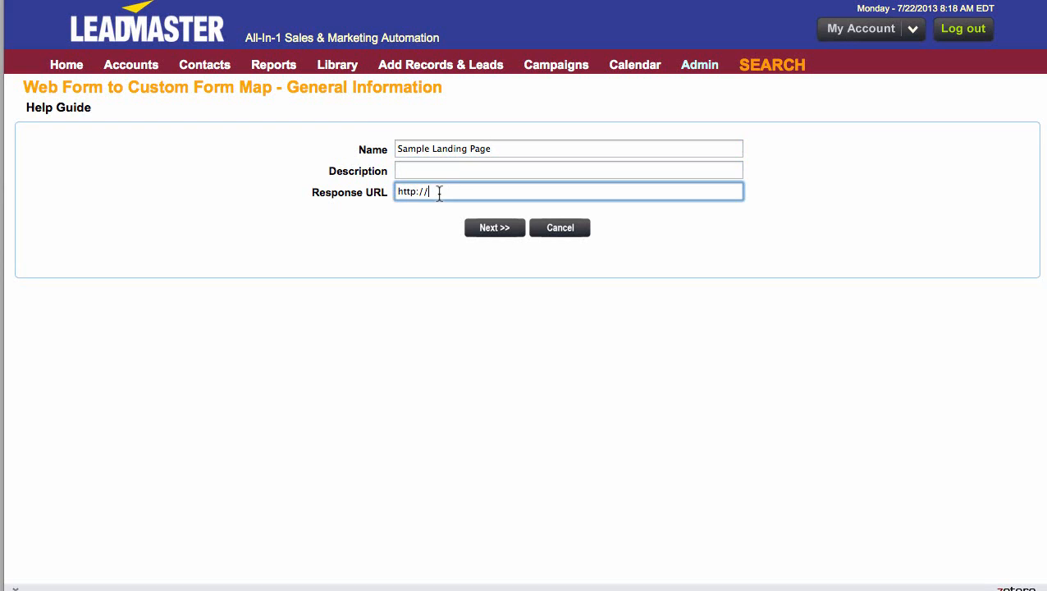
pyautogui.write('lead')
pyautogui.press('Down')
pyautogui.press('Return')
pyautogui.click(496, 234)
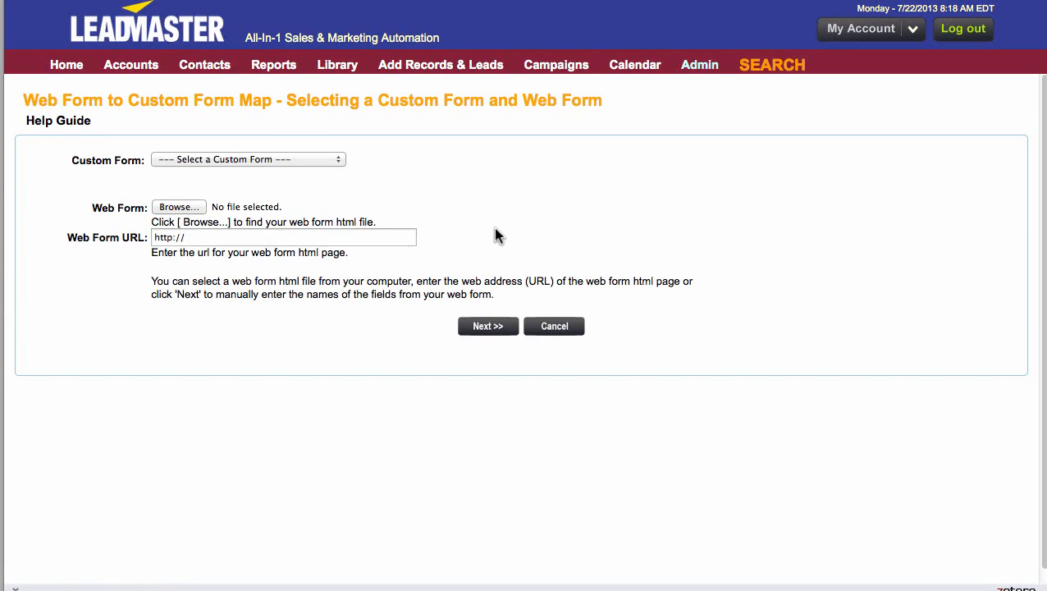
# - Choose For Landing Pages - Do Not Delete as the map's custom form and proceed to matching fields without a web form file
pyautogui.click(328, 160)
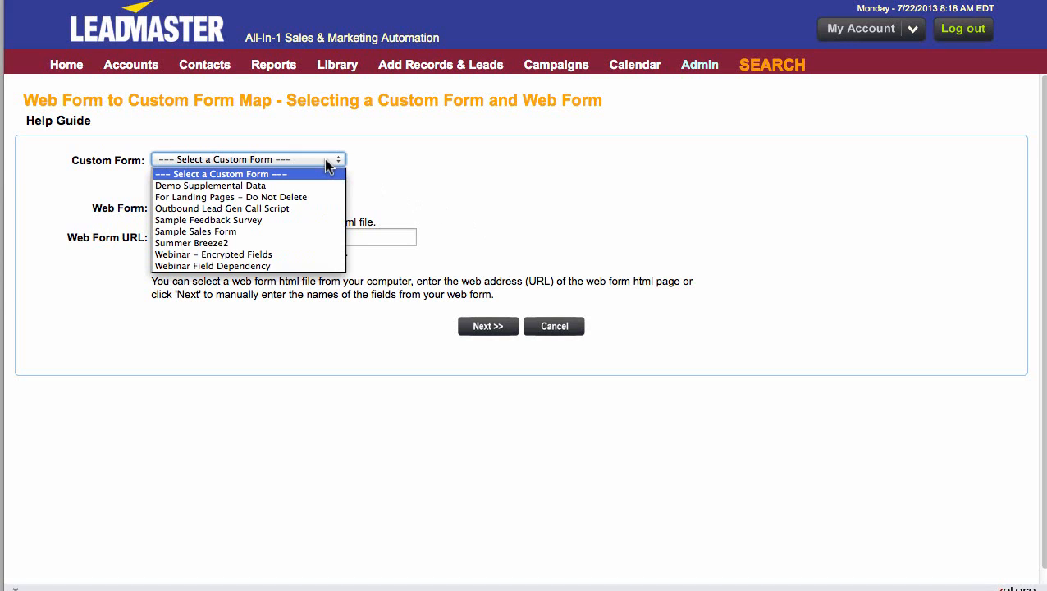
pyautogui.click(317, 202)
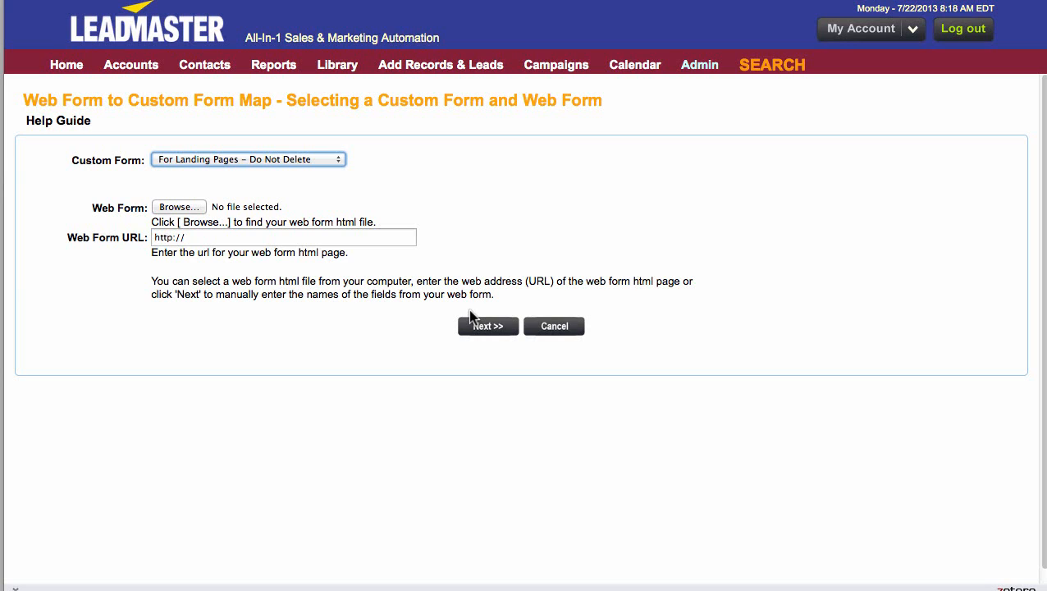
pyautogui.click(488, 327)
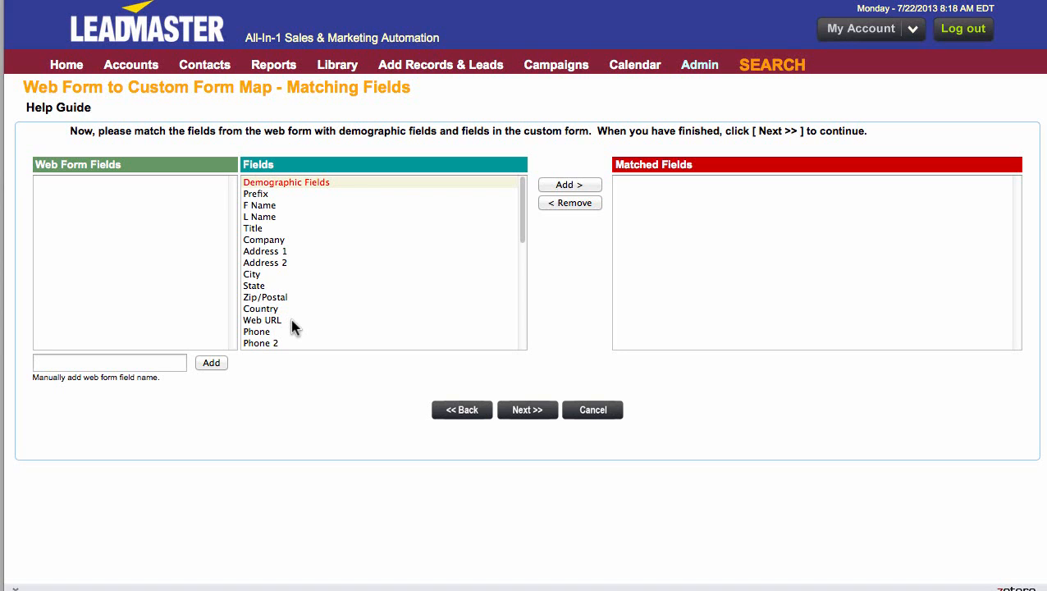
pyautogui.scroll(-10, 292, 326)
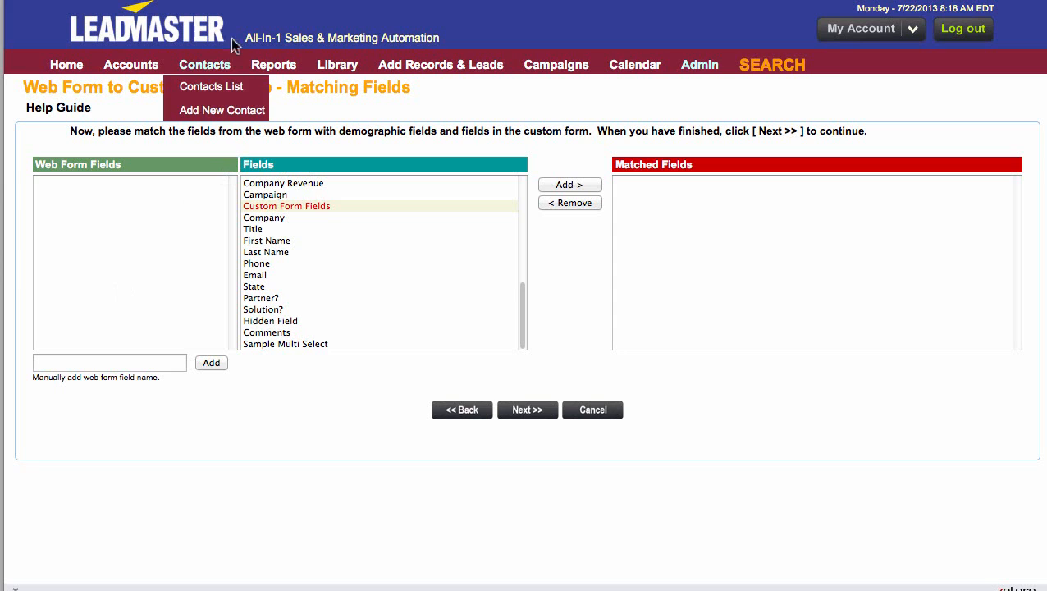
# - Examine the sample landing page's source code for the input names of its registration form fields
pyautogui.click(221, 2)
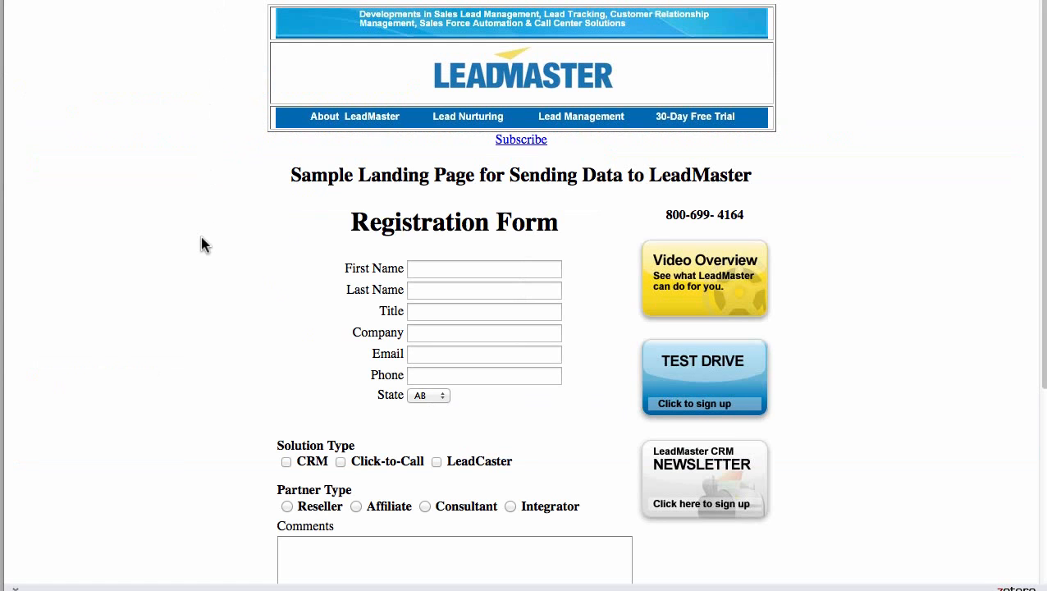
pyautogui.rightClick(105, 195)
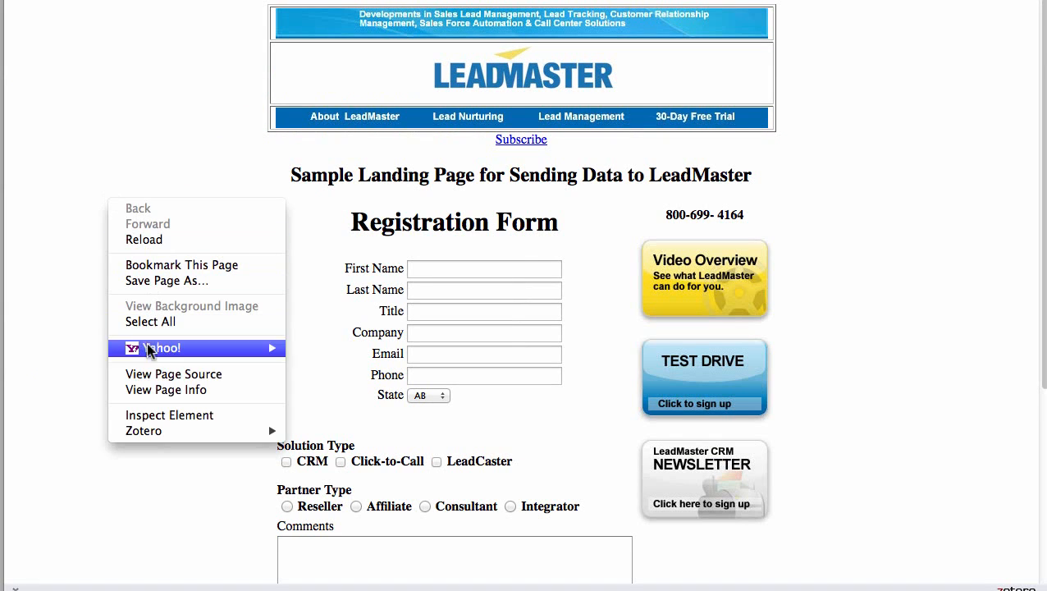
pyautogui.click(148, 379)
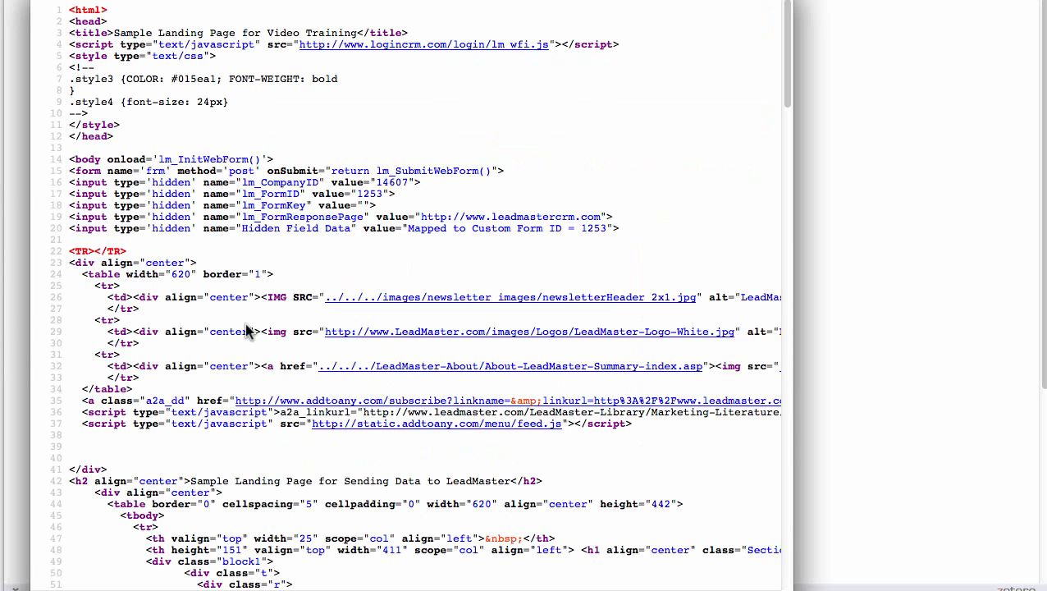
pyautogui.scroll(-3, 246, 332)
pyautogui.scroll(3, 247, 332)
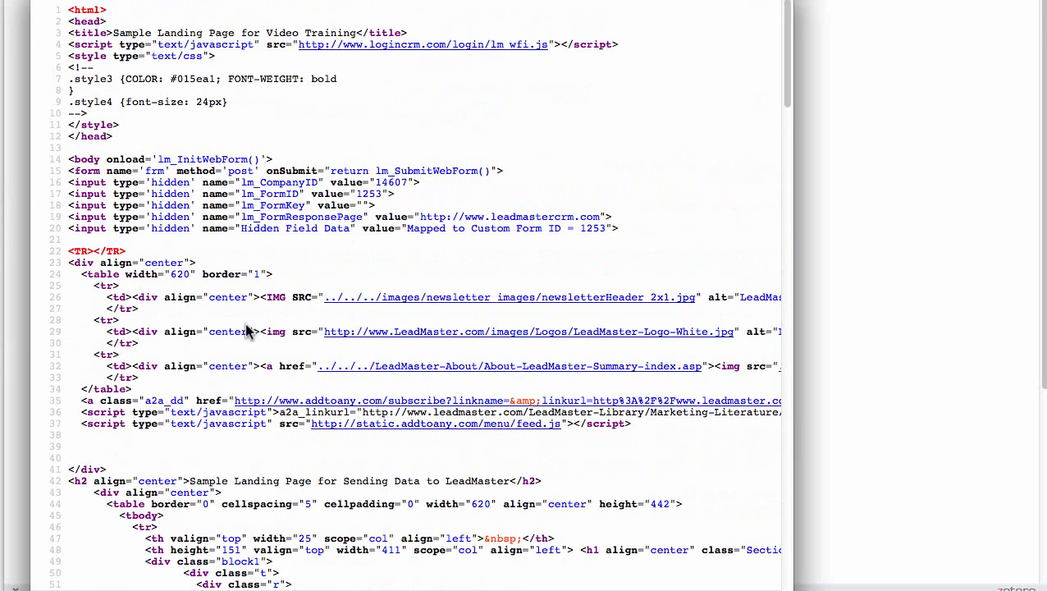
pyautogui.scroll(-10, 247, 332)
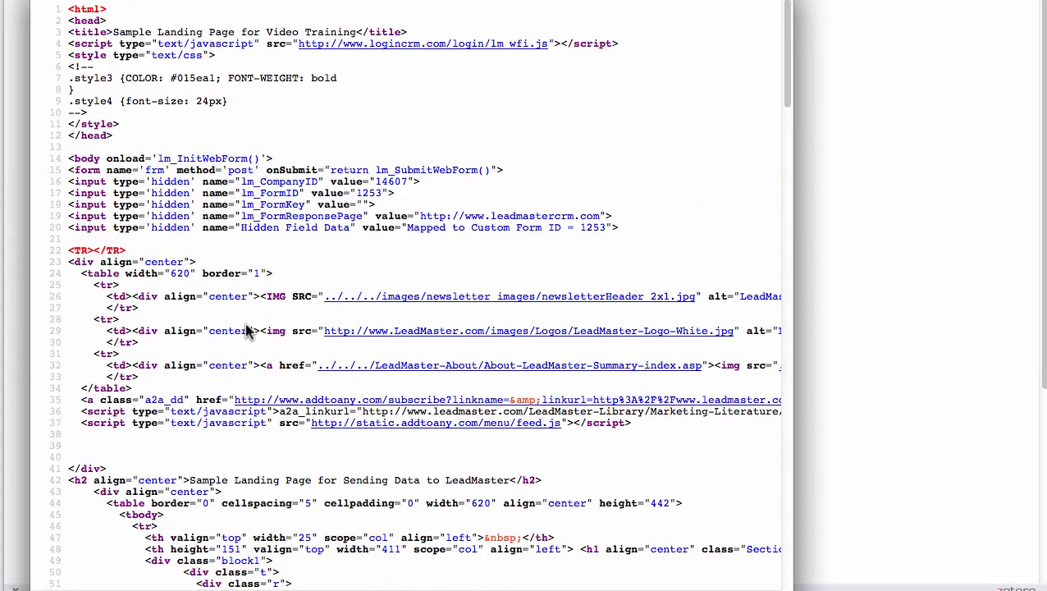
pyautogui.scroll(-8, 247, 332)
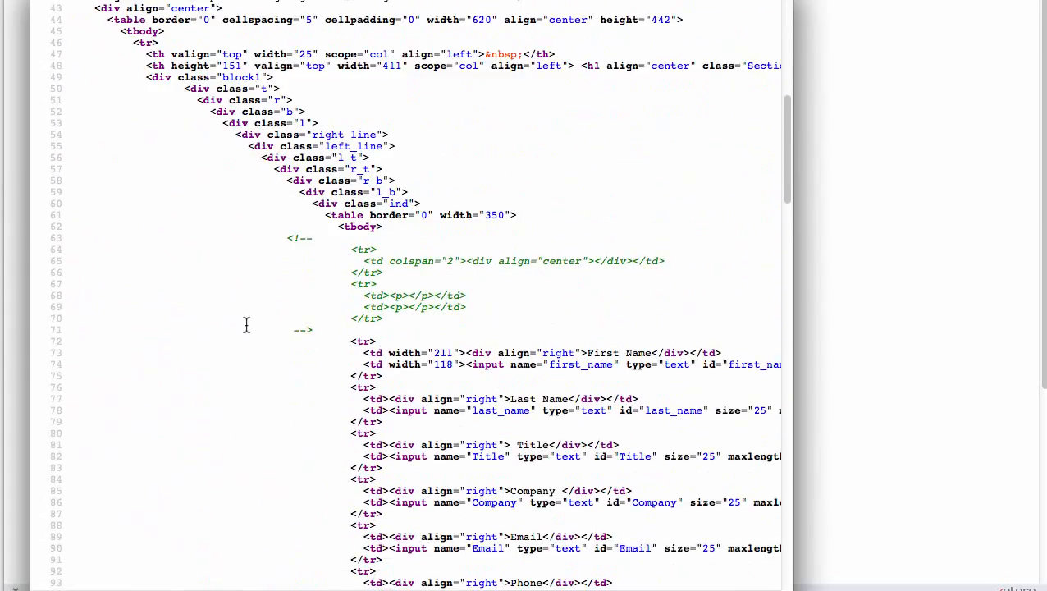
pyautogui.scroll(-1, 246, 325)
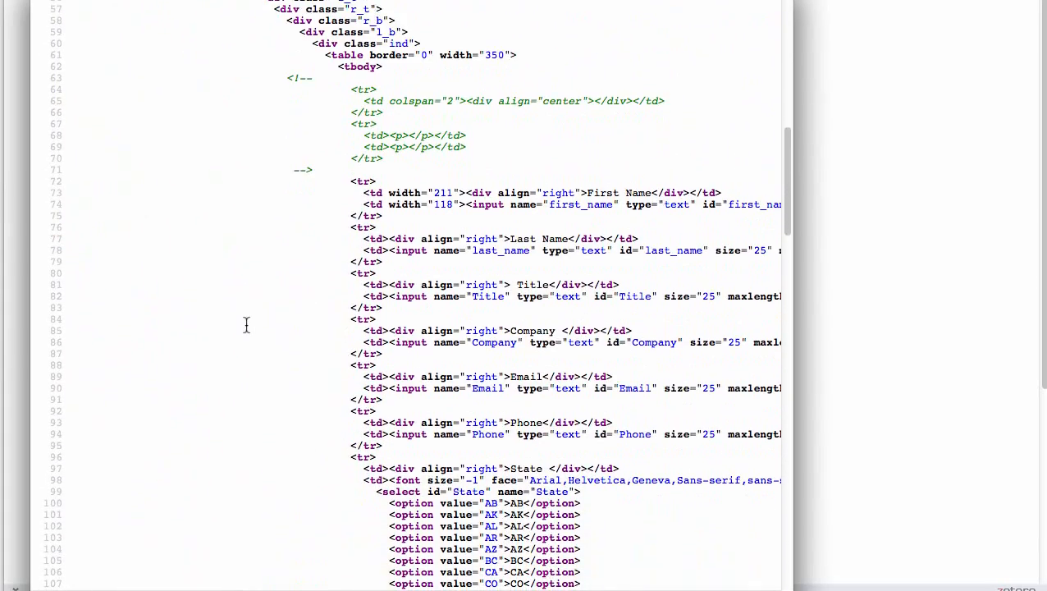
pyautogui.hscroll(6, 408, 336)
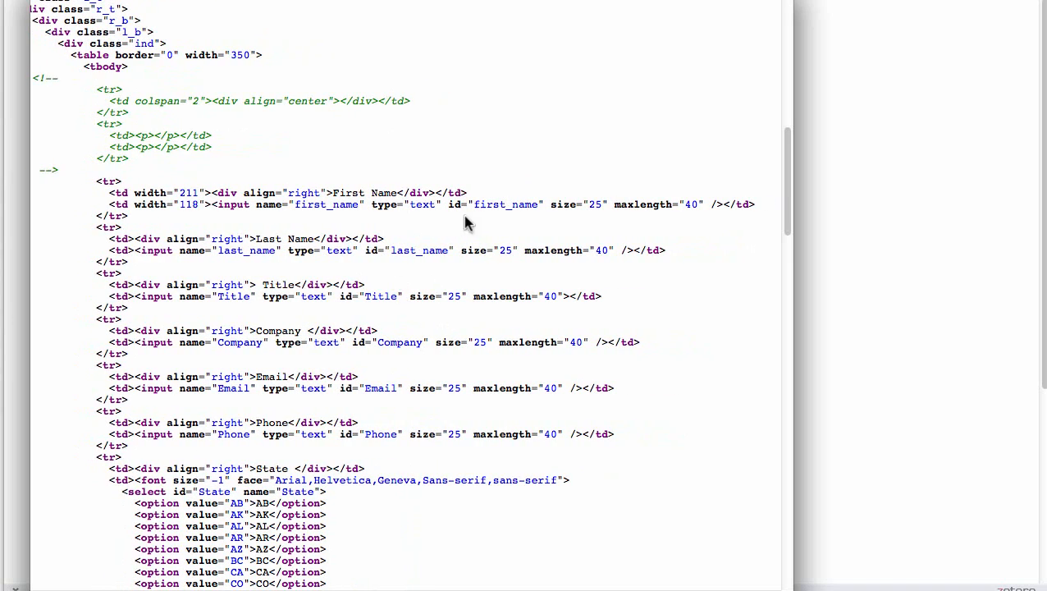
# - Copy the First Name input's ID from the landing page source code and add first_name as a web form field
pyautogui.moveTo(449, 204); pyautogui.dragTo(538, 204)
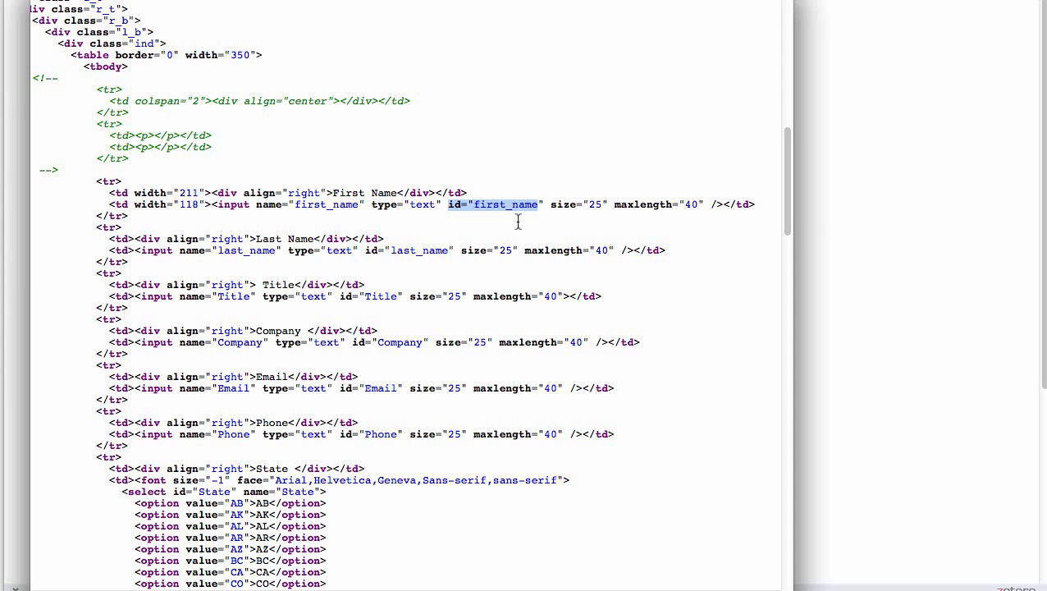
pyautogui.click(522, 207)
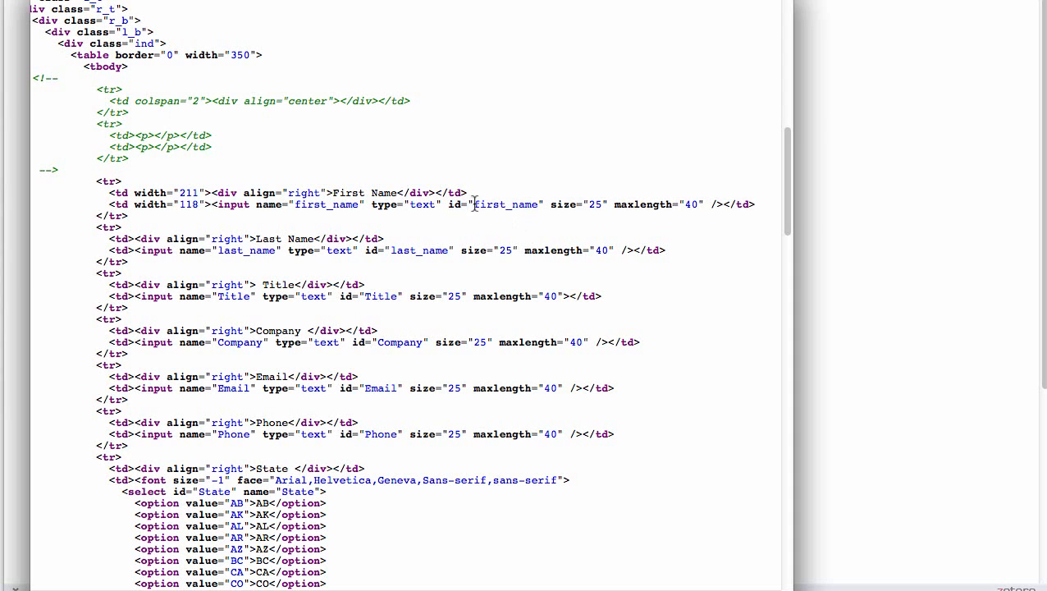
pyautogui.moveTo(474, 205); pyautogui.dragTo(539, 205)
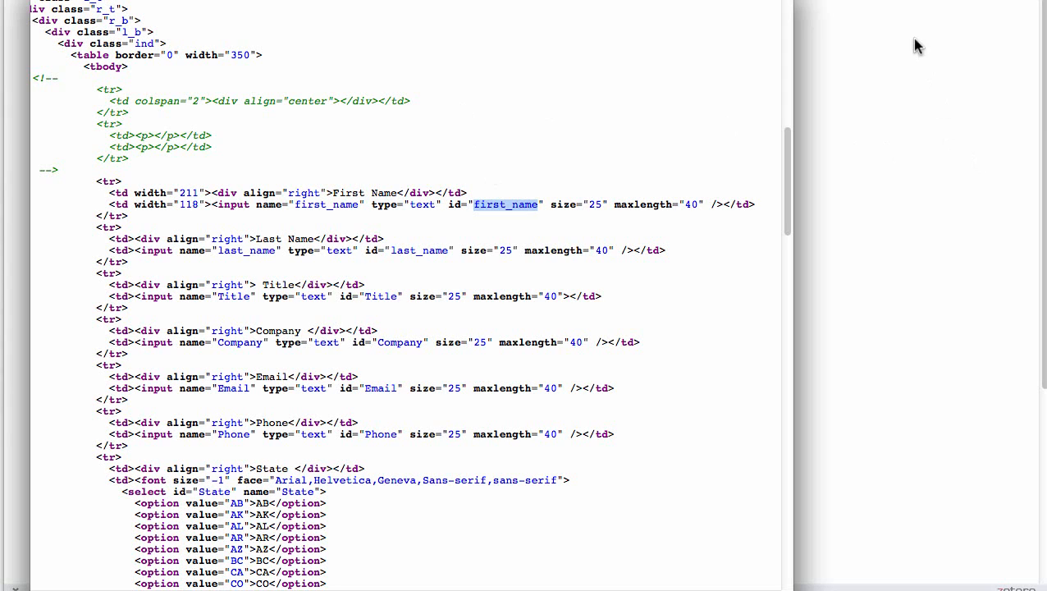
pyautogui.click(845, 1)
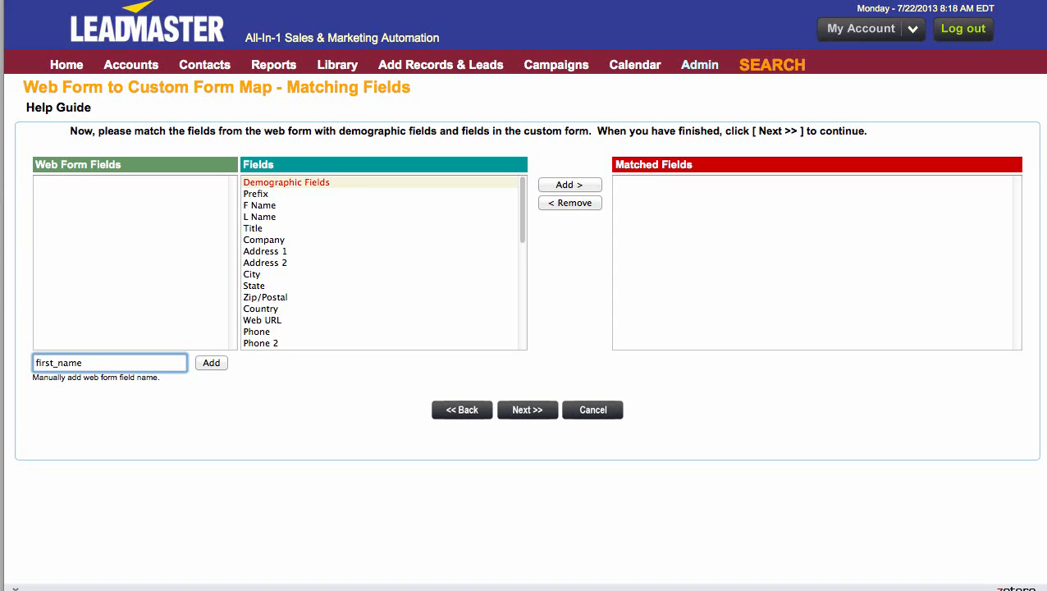
pyautogui.press('Return')
# - Match the first_name web form field to First Name among the custom form fields
pyautogui.click(55, 182)
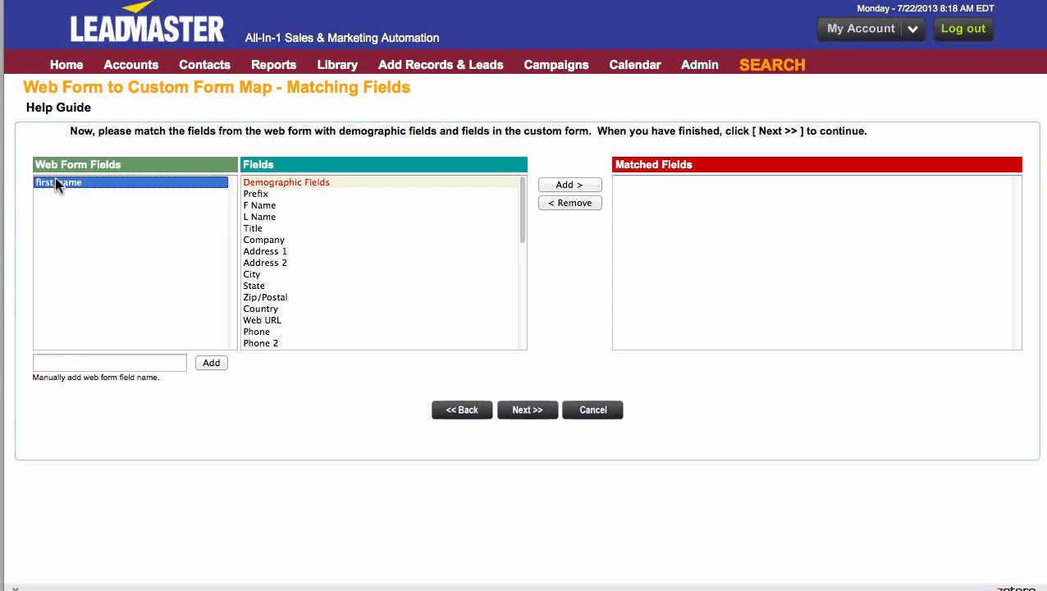
pyautogui.scroll(-5, 328, 256)
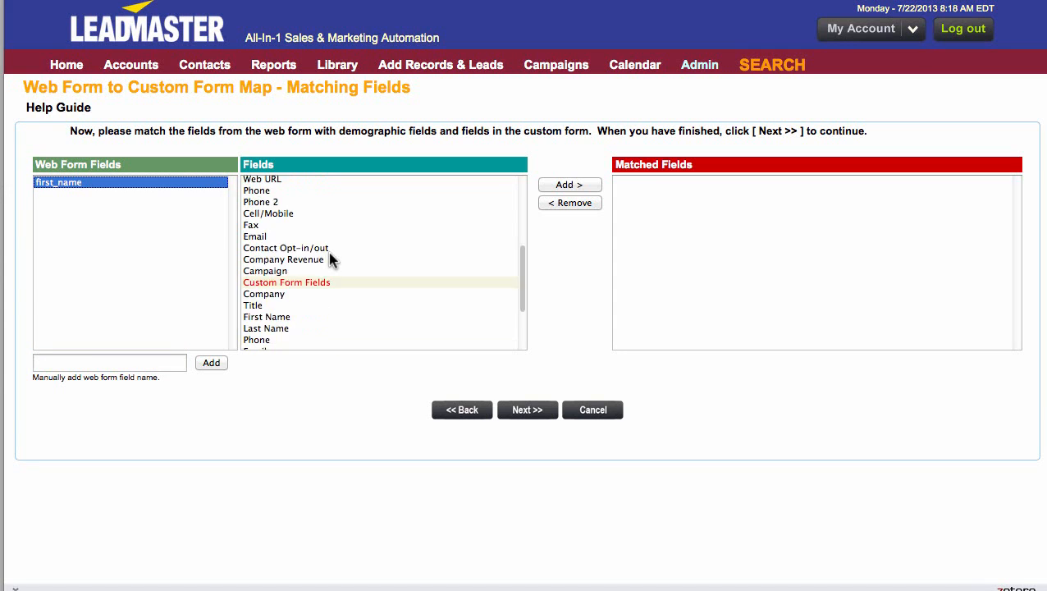
pyautogui.click(259, 241)
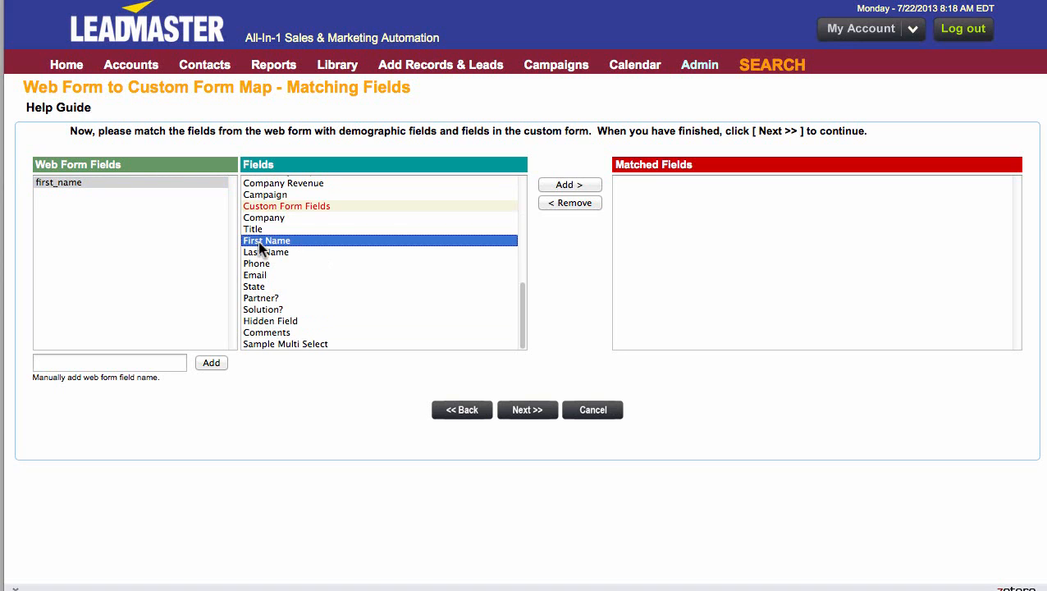
pyautogui.click(588, 186)
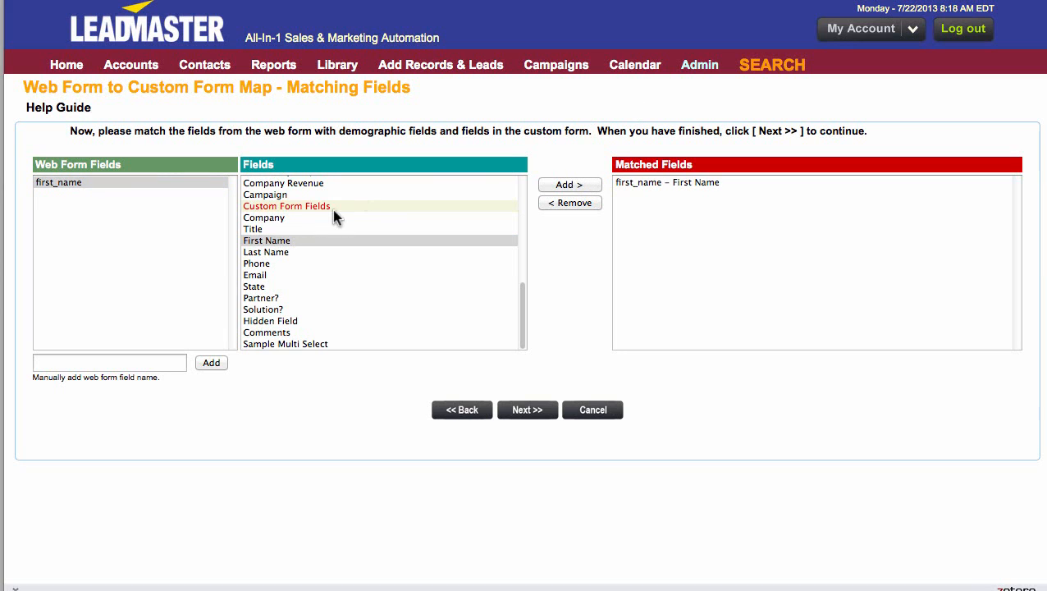
pyautogui.scroll(5, 333, 211)
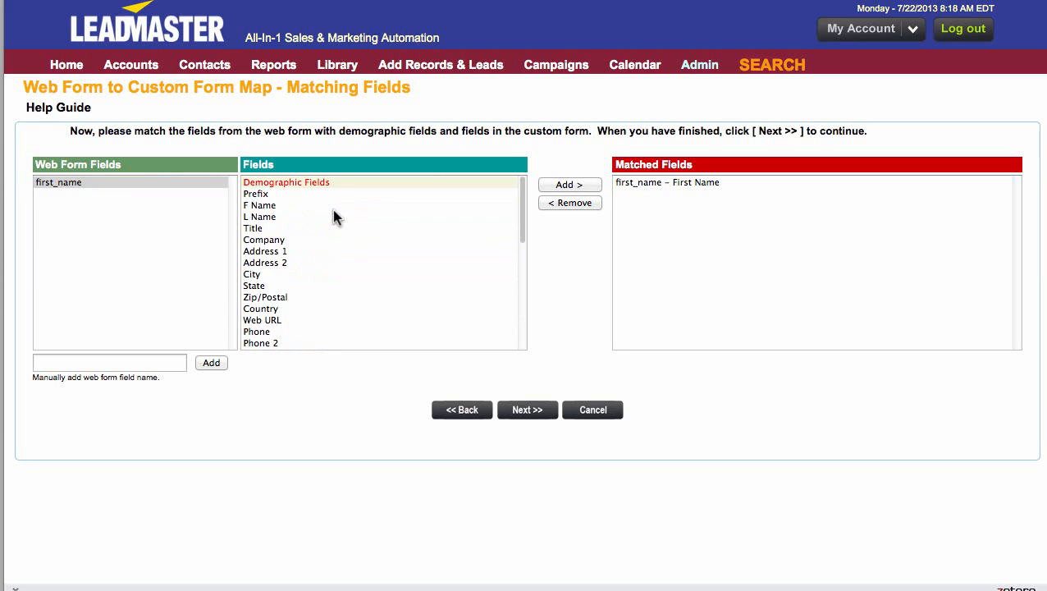
pyautogui.scroll(-5, 333, 217)
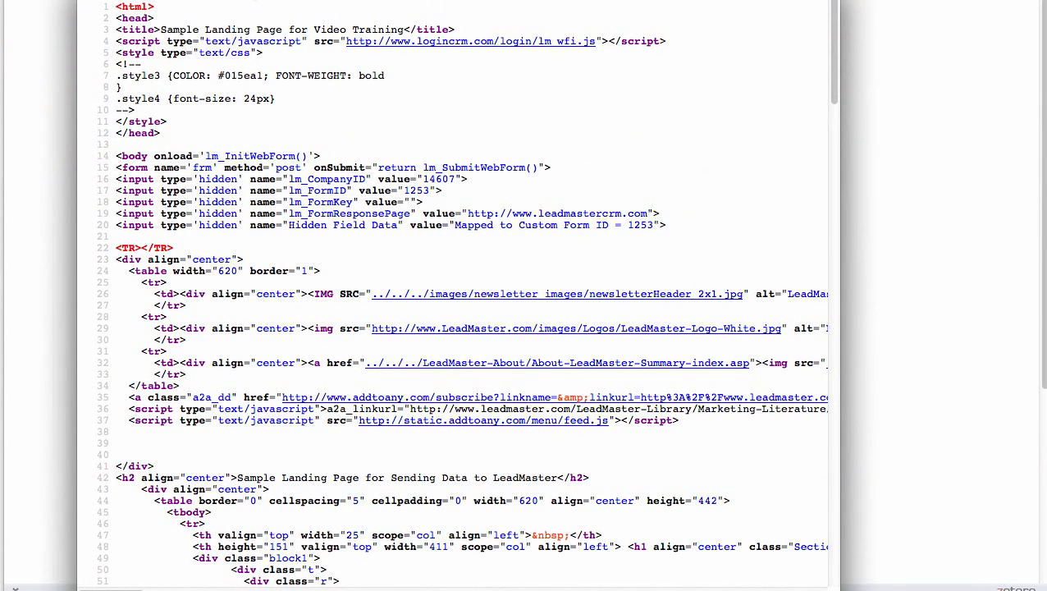
# - Locate the State drop-down in the landing page source code and copy its ID value, State
pyautogui.scroll(-10, 360, 224)
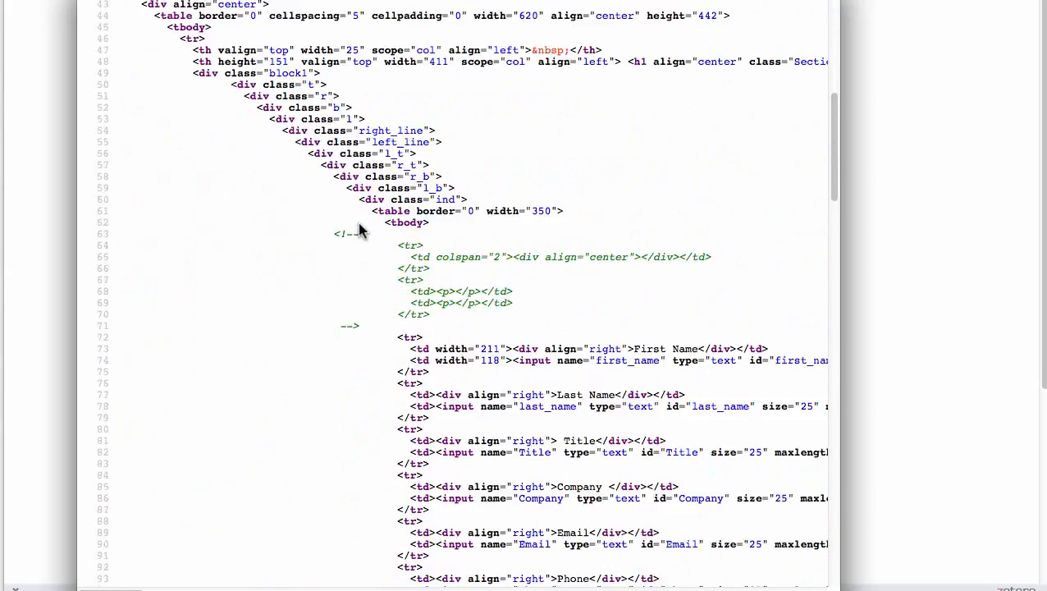
pyautogui.scroll(-5, 360, 224)
pyautogui.hscroll(5, 754, 290)
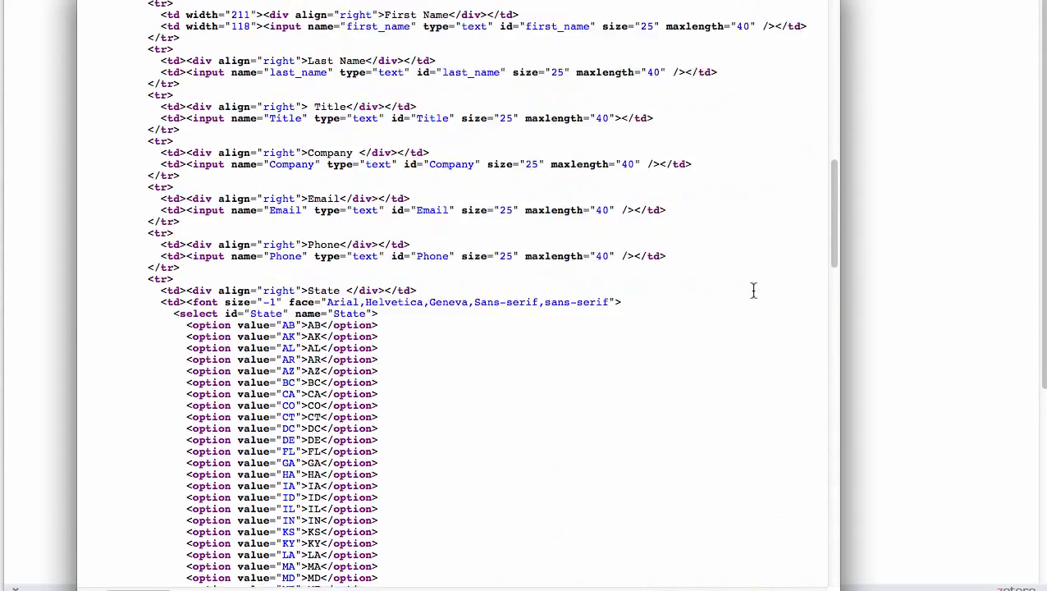
pyautogui.scroll(2, 756, 297)
pyautogui.scroll(2, 756, 297)
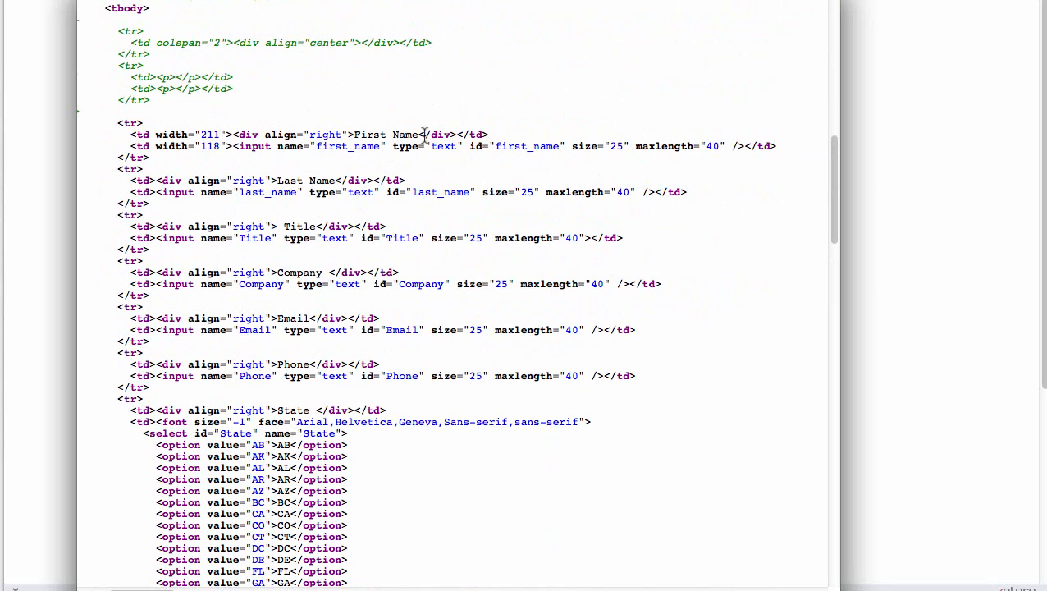
pyautogui.scroll(-8, 686, 402)
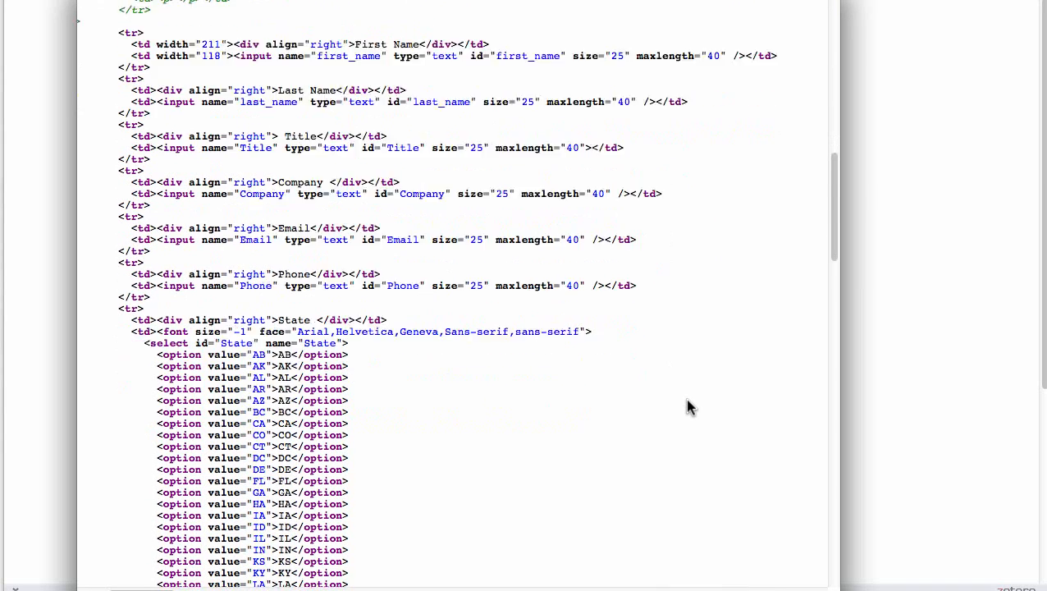
pyautogui.scroll(-2, 688, 406)
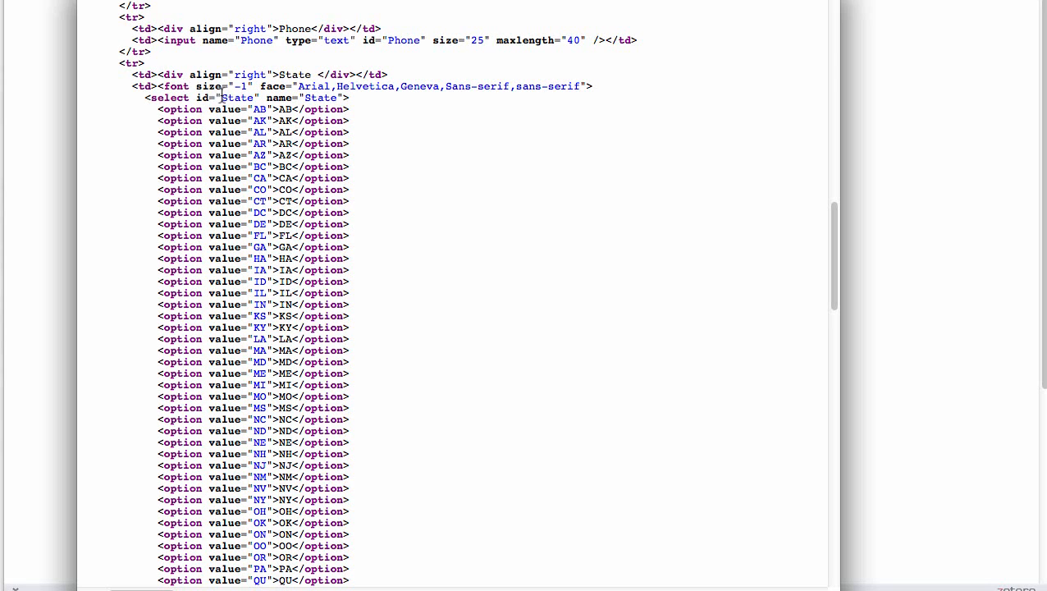
pyautogui.moveTo(194, 97); pyautogui.dragTo(275, 102)
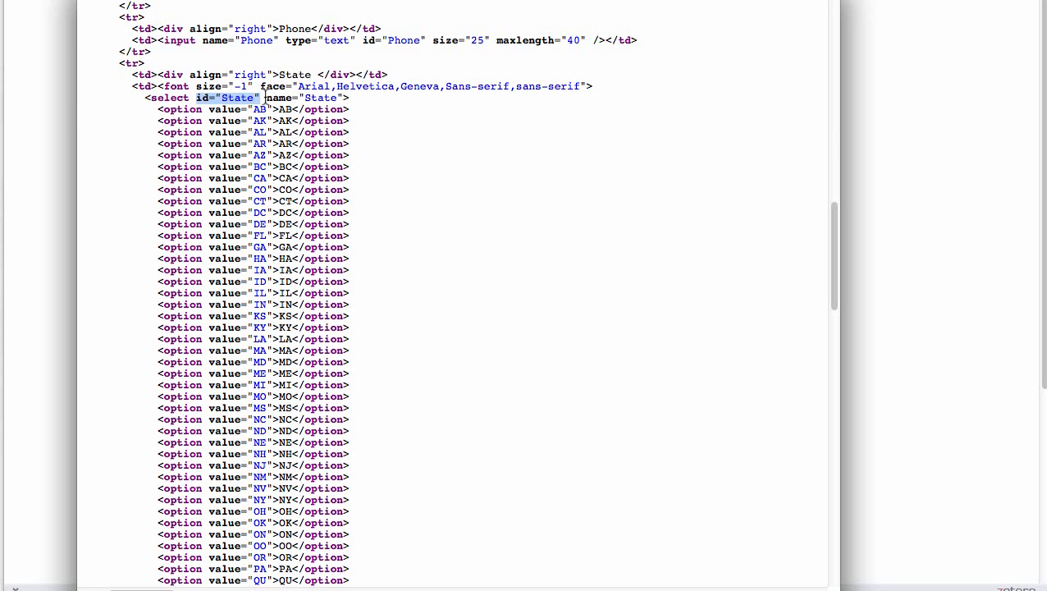
pyautogui.click(264, 98)
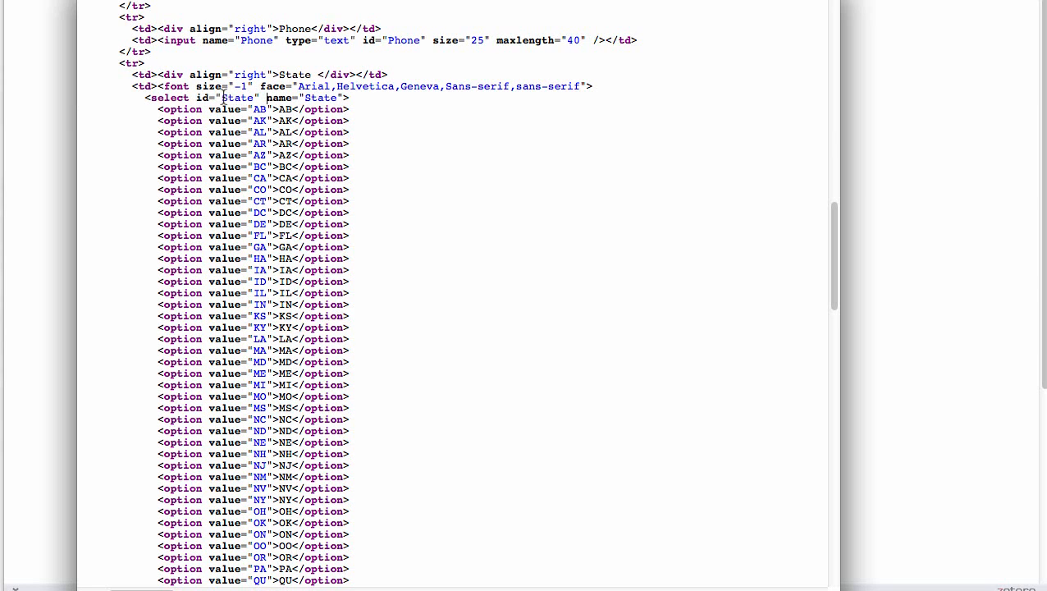
pyautogui.moveTo(222, 98); pyautogui.dragTo(253, 97)
pyautogui.press('super+c')
pyautogui.click(98, 2)
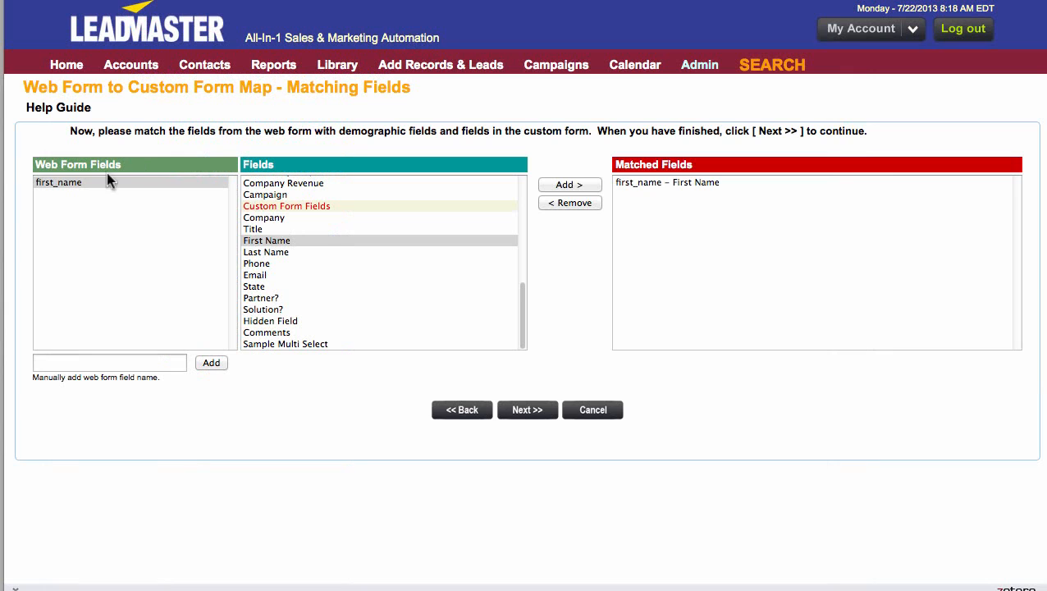
# - Add State as a web form field and match it to State among the custom form fields
pyautogui.click(51, 363)
pyautogui.press('super+v')
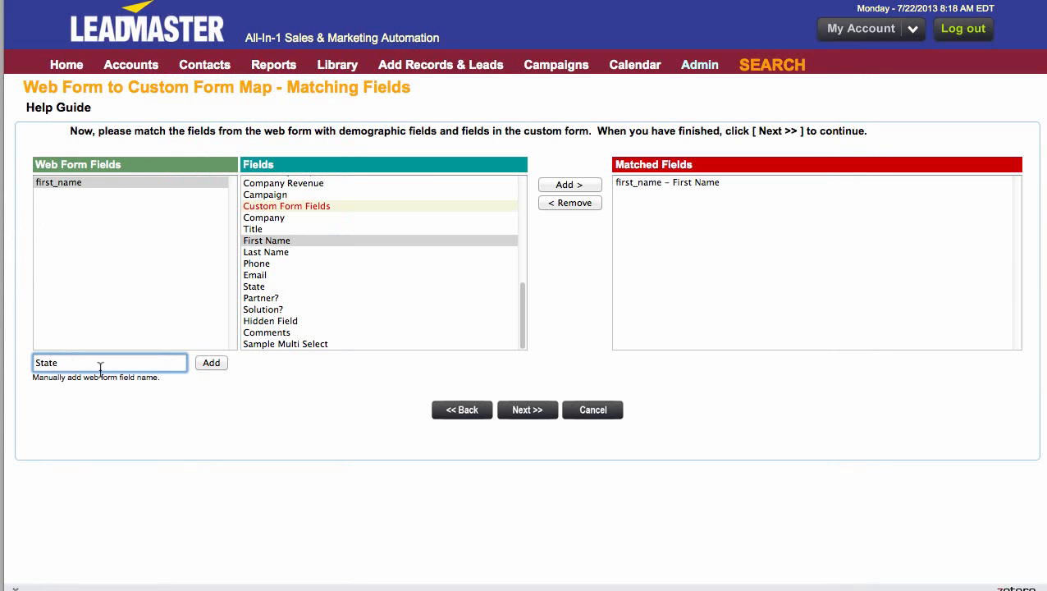
pyautogui.click(211, 363)
pyautogui.click(58, 194)
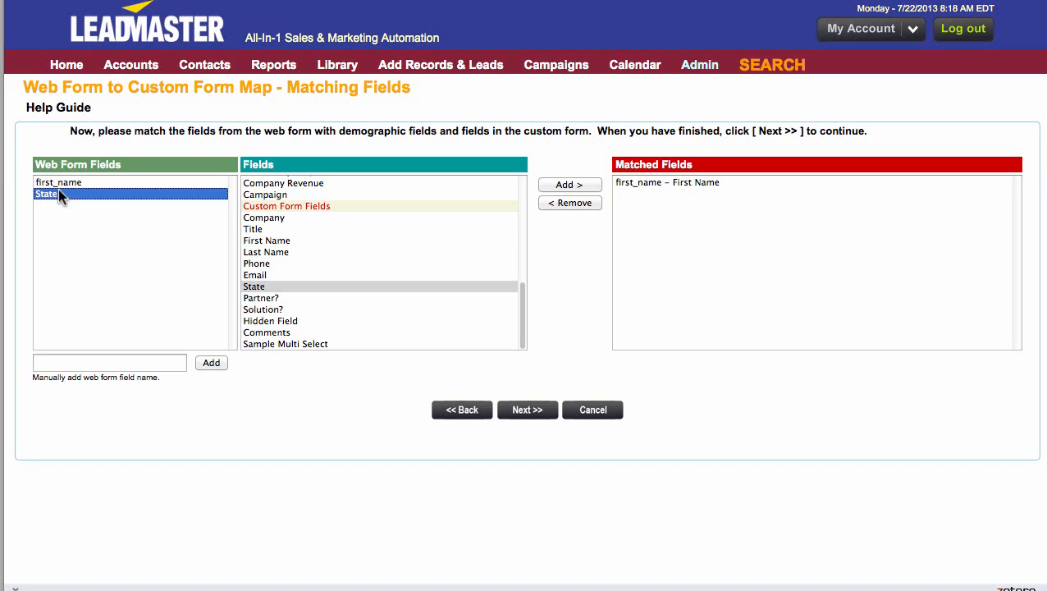
pyautogui.click(261, 288)
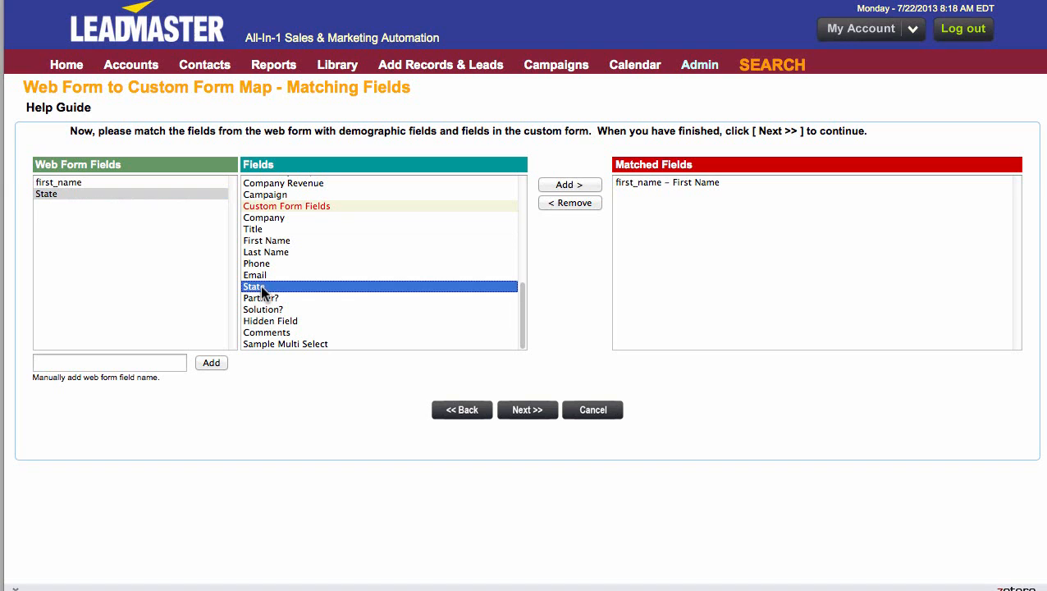
pyautogui.click(579, 183)
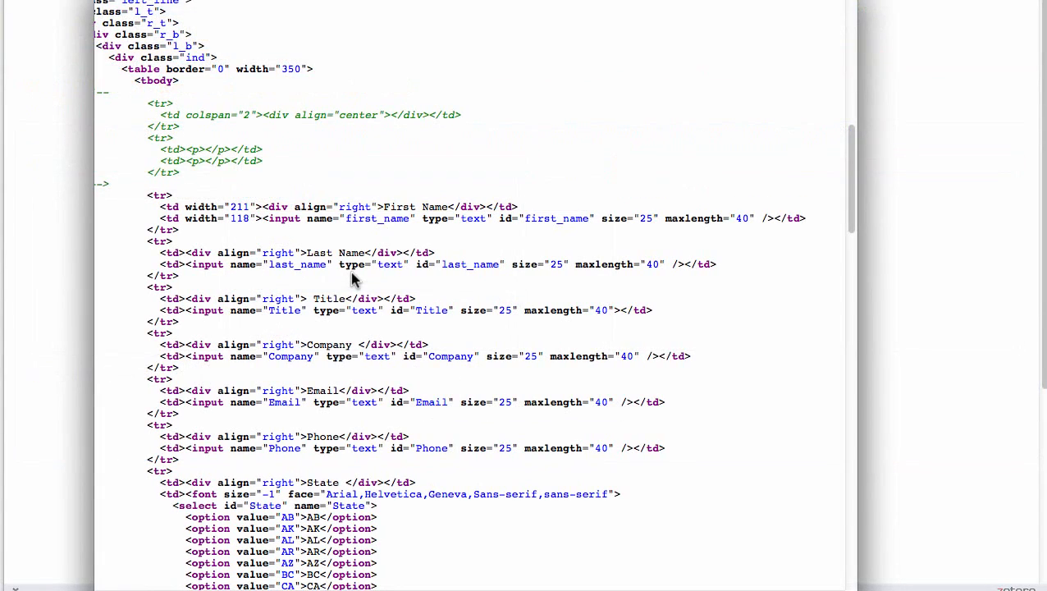
# - Find the Solution Type checkboxes in the landing page source code and copy their ID value, Solutions
pyautogui.scroll(-10, 353, 280)
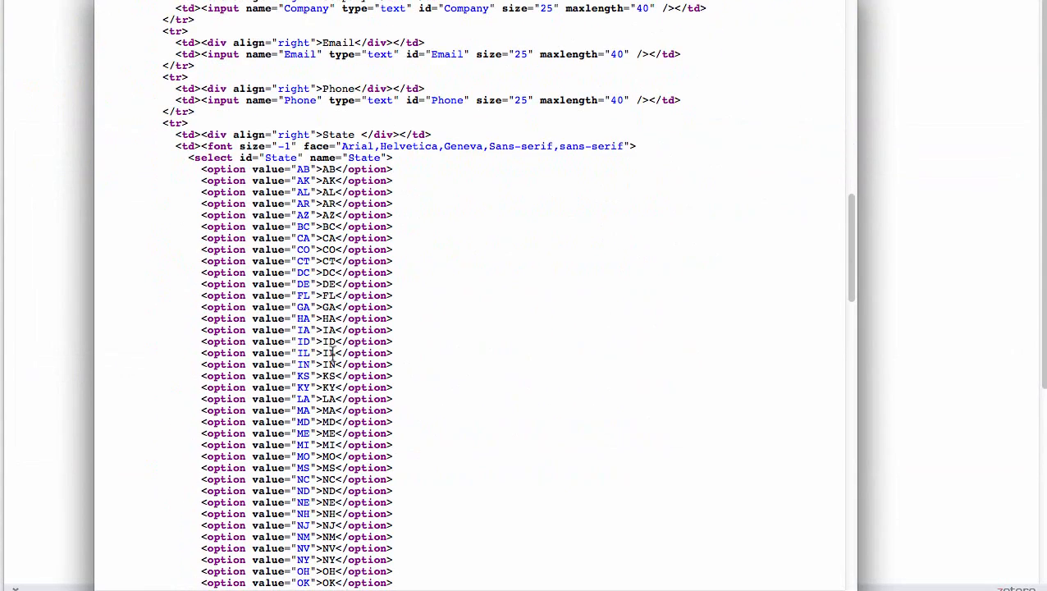
pyautogui.scroll(-10, 335, 397)
pyautogui.scroll(-10, 344, 412)
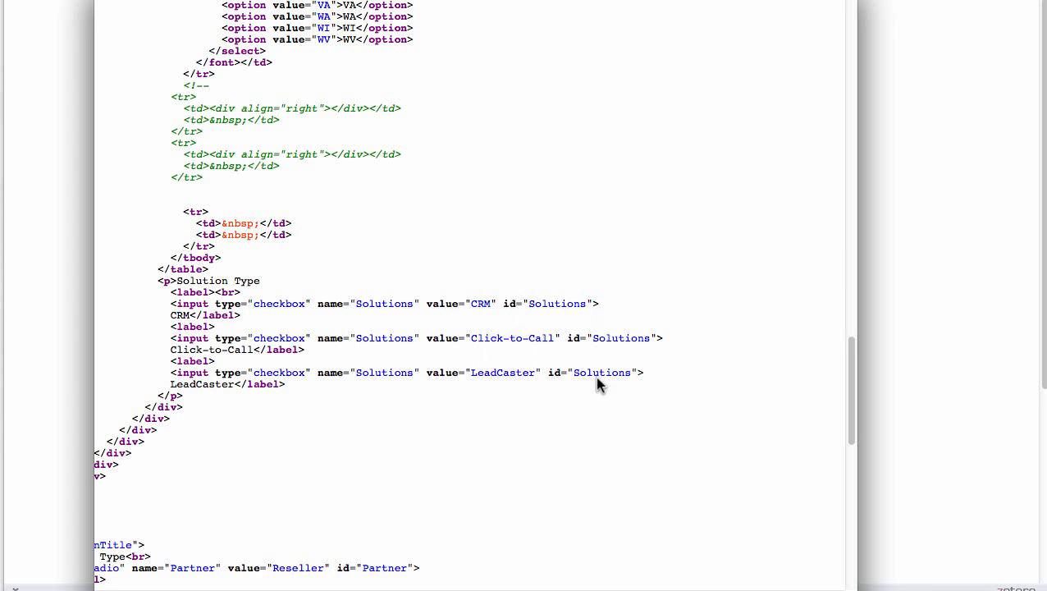
pyautogui.moveTo(530, 302); pyautogui.dragTo(588, 304)
pyautogui.press('super+c')
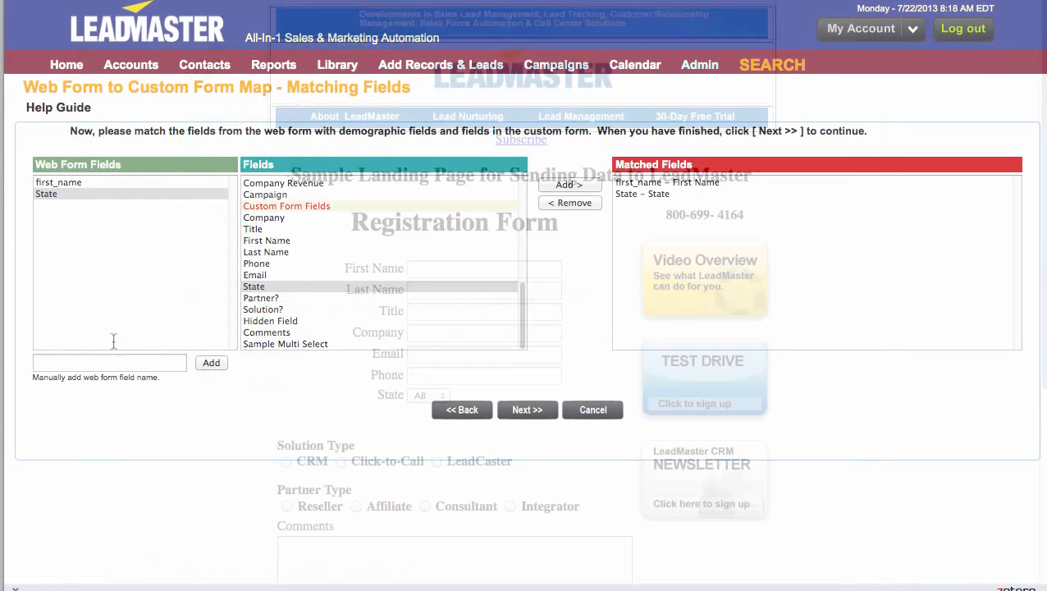
# - Add Solutions as a web form field and match it to the custom form field Solution?
pyautogui.click(105, 362)
pyautogui.press('super+v')
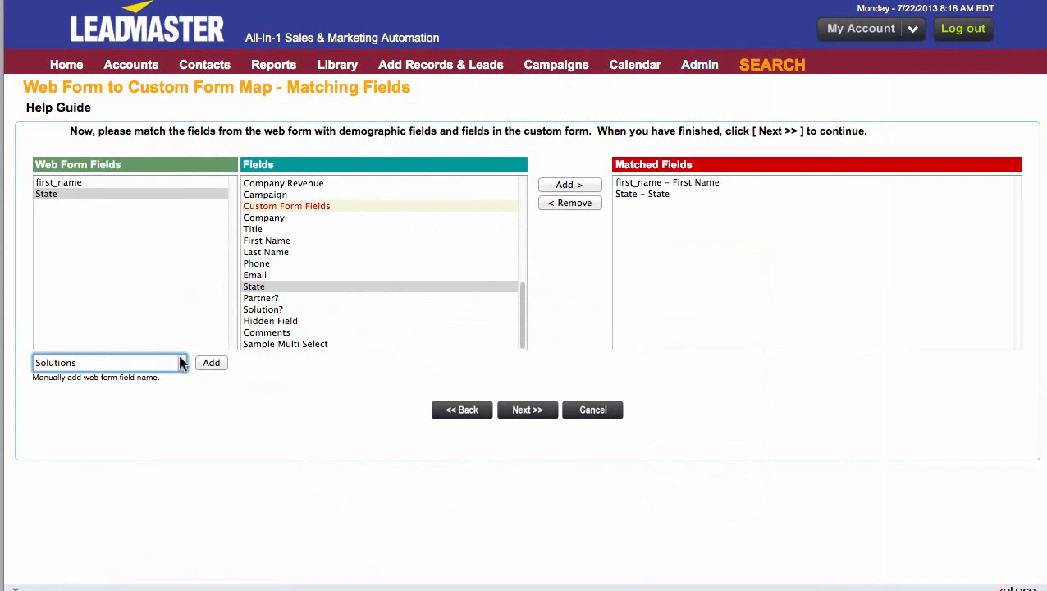
pyautogui.click(211, 362)
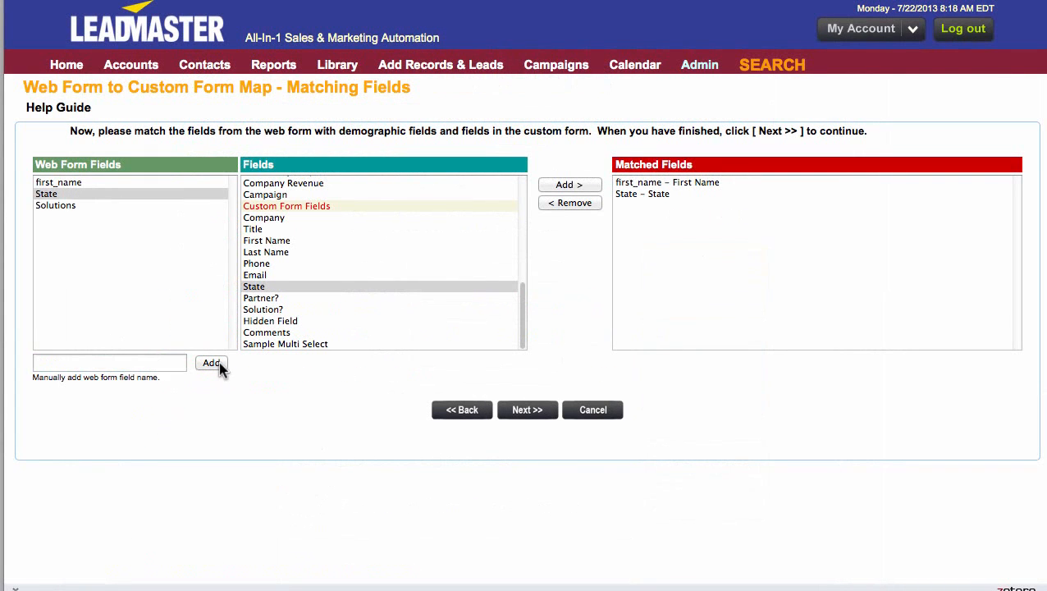
pyautogui.click(66, 205)
pyautogui.click(261, 309)
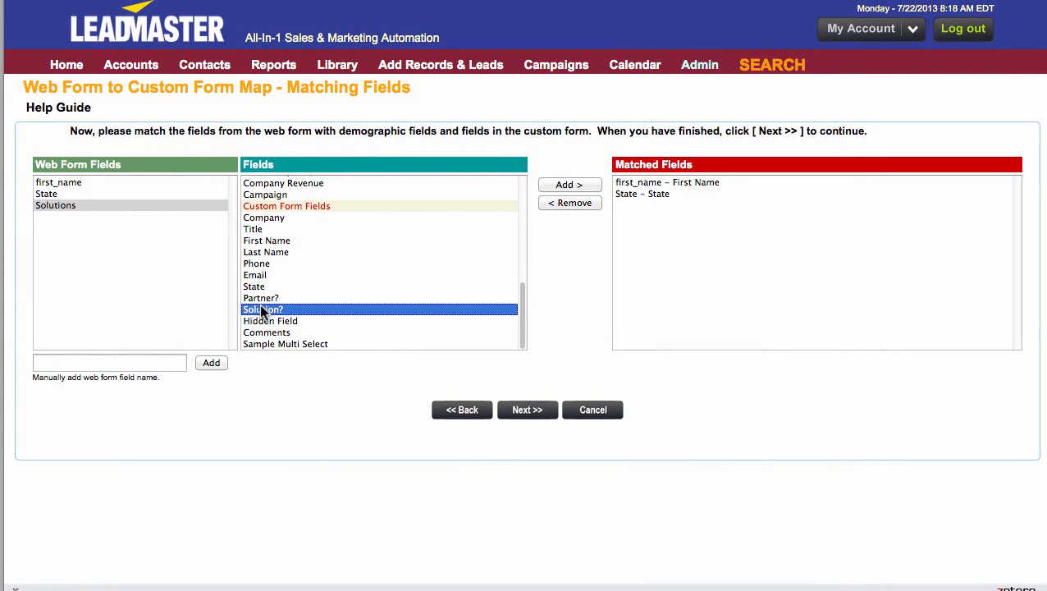
pyautogui.click(570, 187)
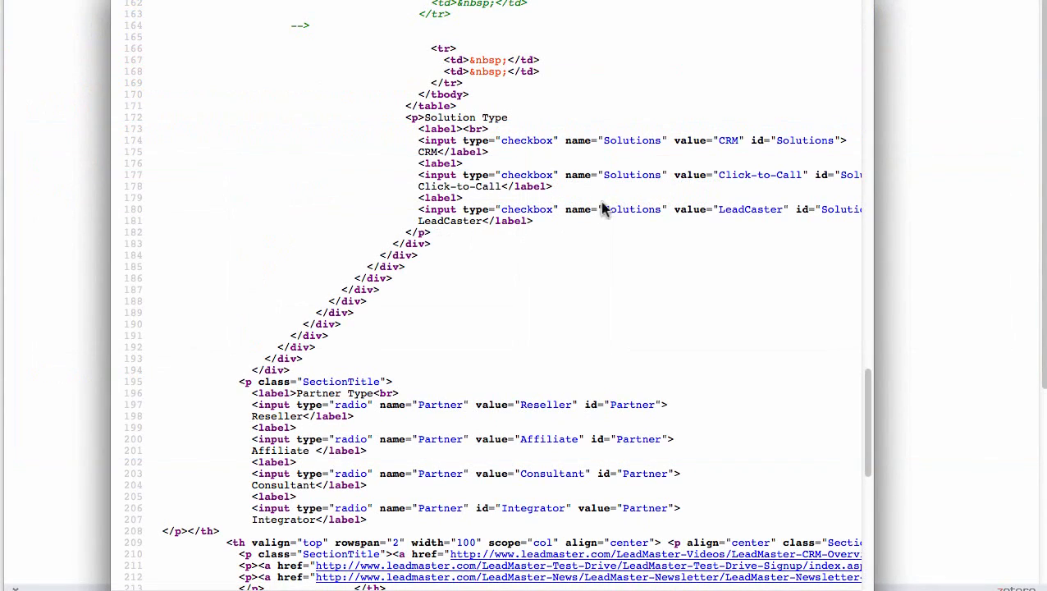
# - Find the Partner Type radio buttons in the landing page source code and copy their ID value, Partner
pyautogui.scroll(-7, 431, 278)
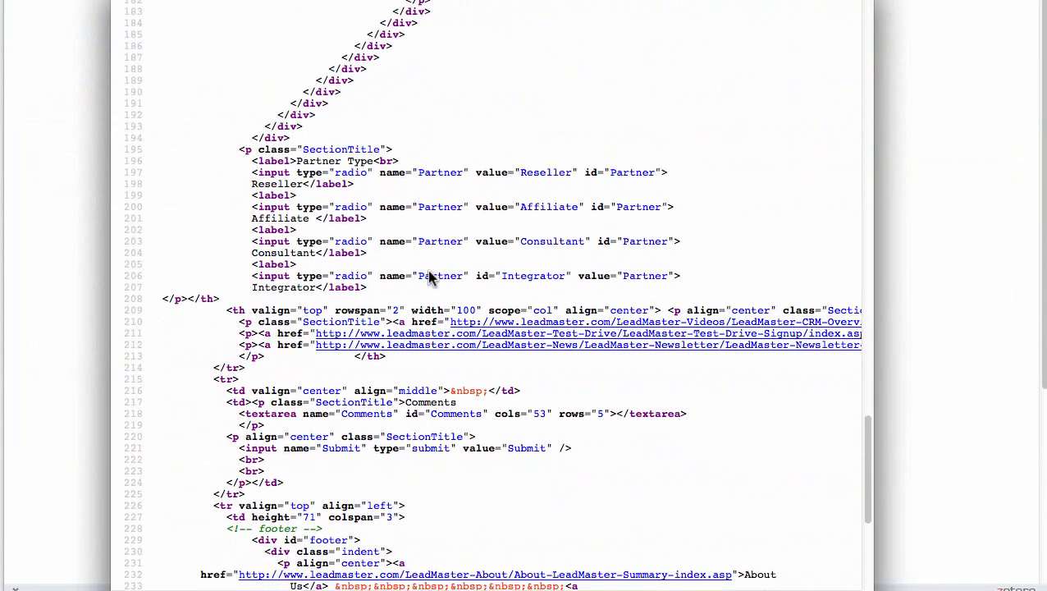
pyautogui.click(430, 272)
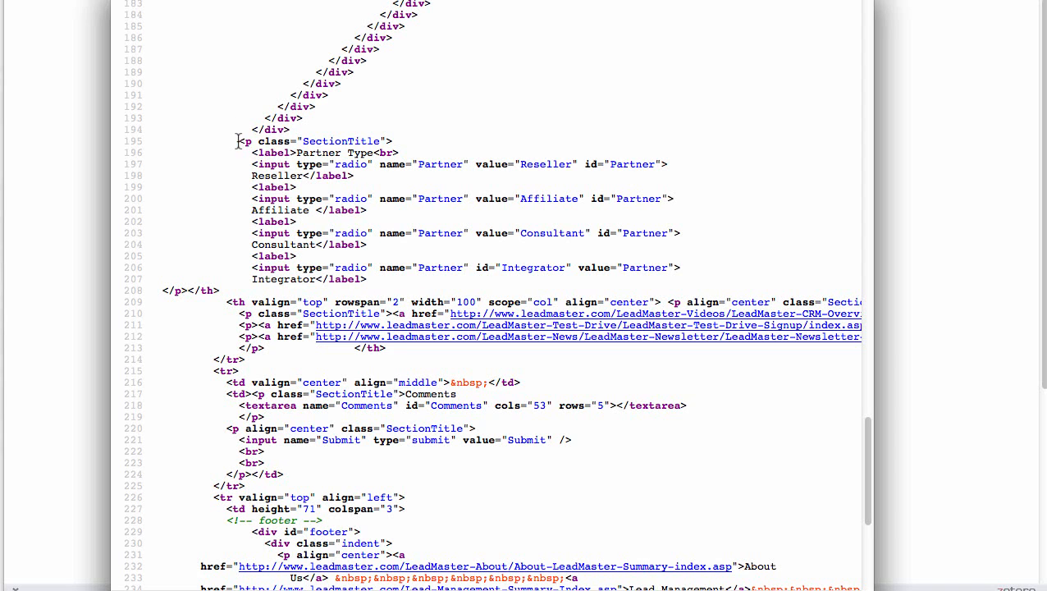
pyautogui.moveTo(239, 141); pyautogui.dragTo(648, 282)
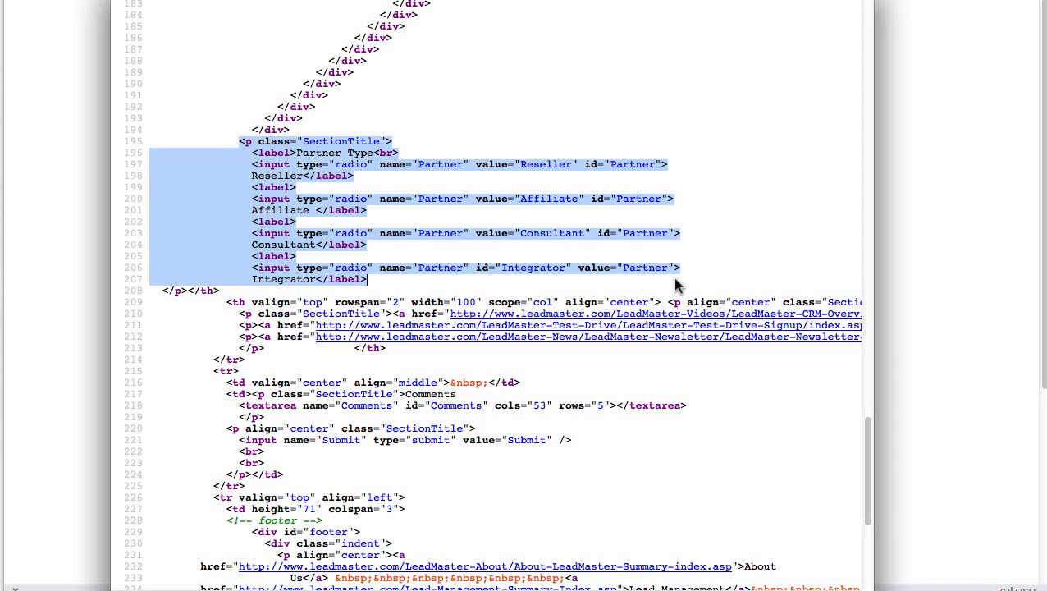
pyautogui.click(672, 162)
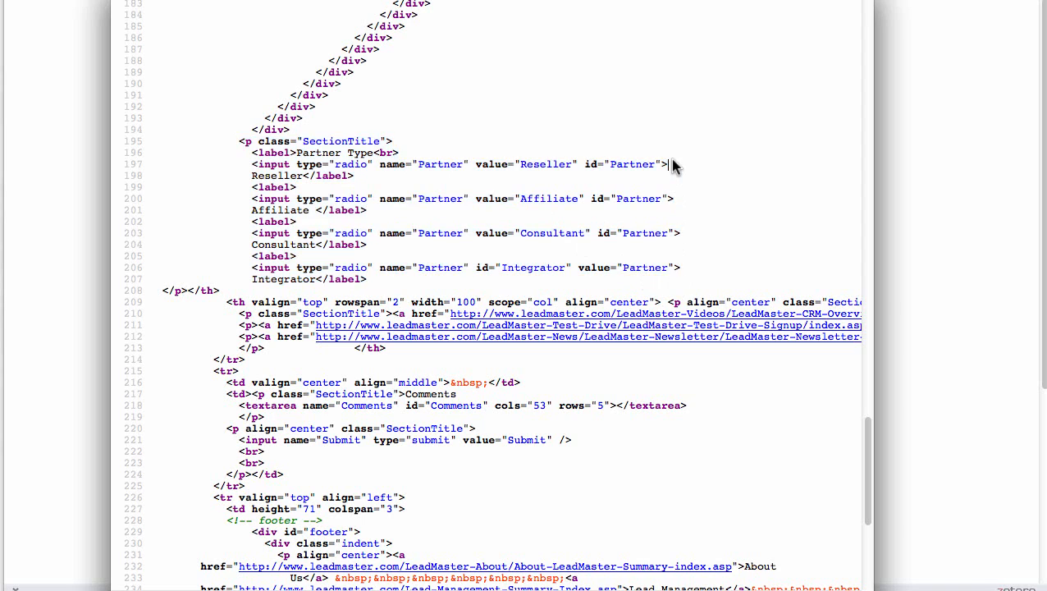
pyautogui.click(678, 234)
pyautogui.click(623, 233)
pyautogui.moveTo(623, 233); pyautogui.dragTo(669, 233)
pyautogui.press('super+c')
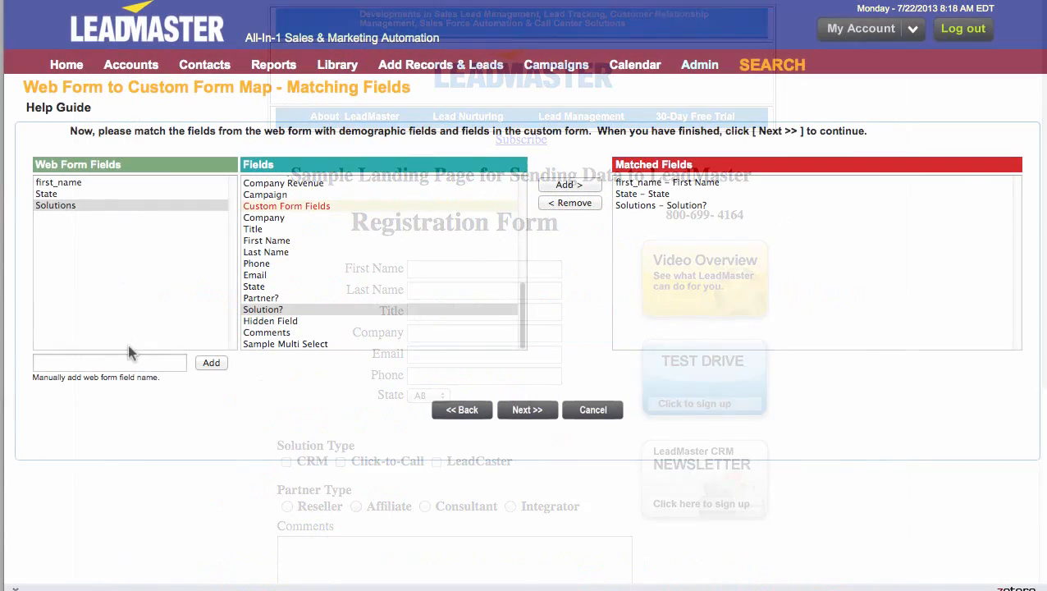
# - Add Partner as a web form field, match it to the custom form field Partner?, and continue past the field matching
pyautogui.click(119, 362)
pyautogui.press('super+v')
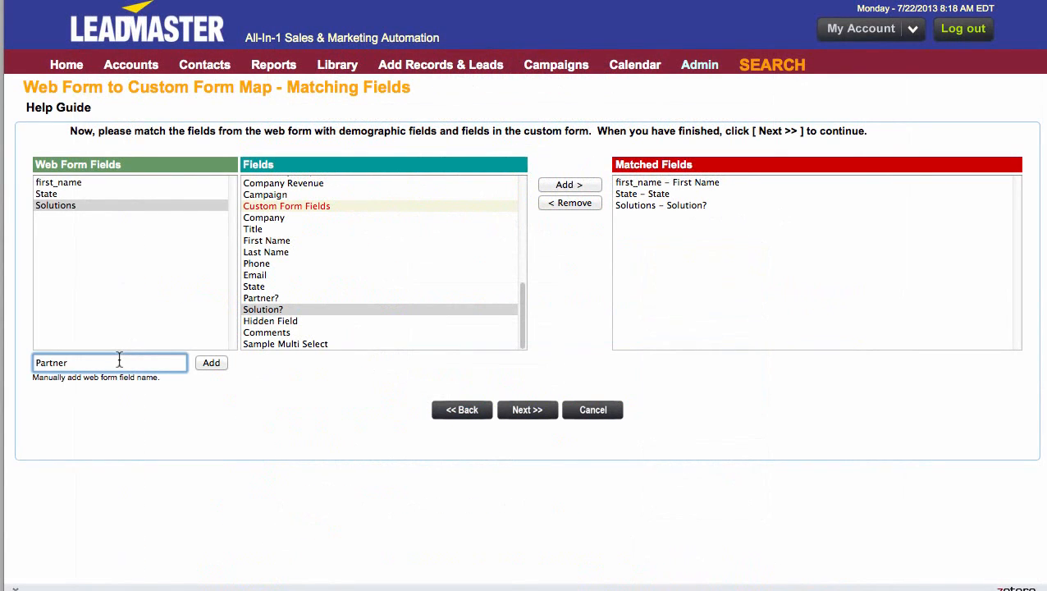
pyautogui.click(210, 362)
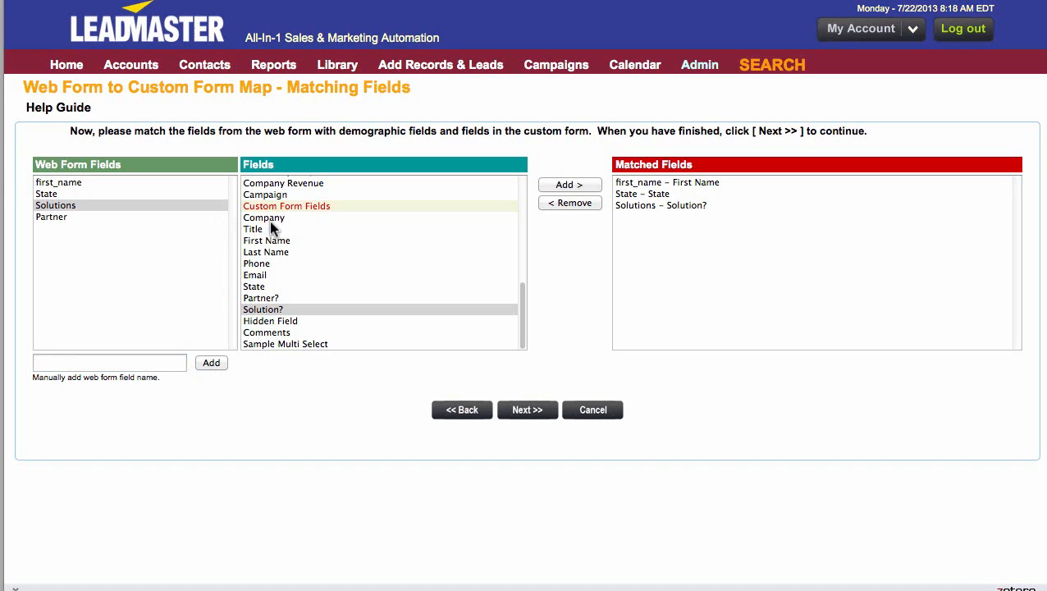
pyautogui.click(158, 218)
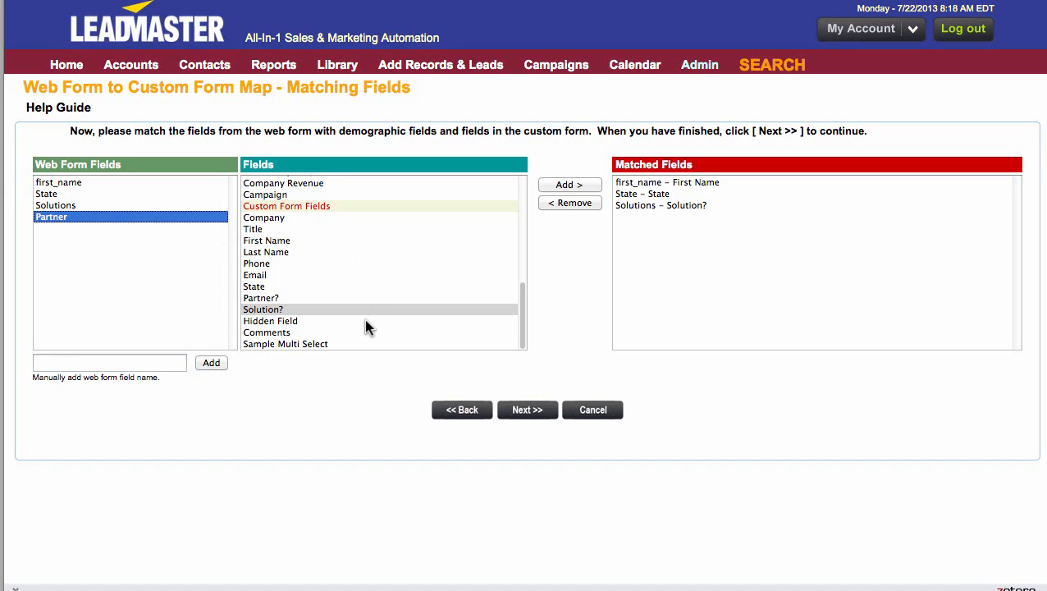
pyautogui.click(276, 298)
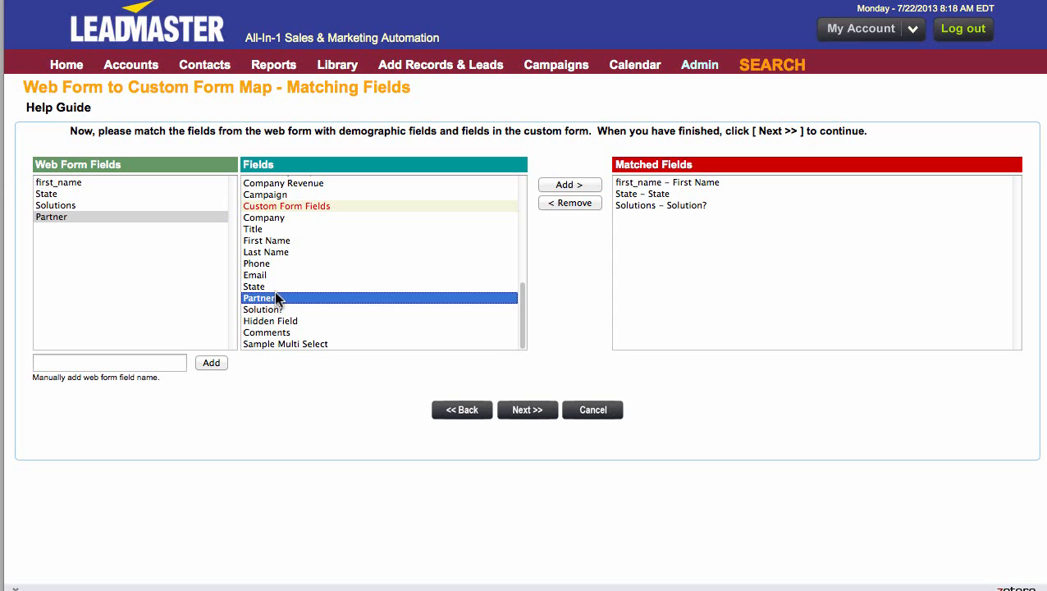
pyautogui.click(579, 185)
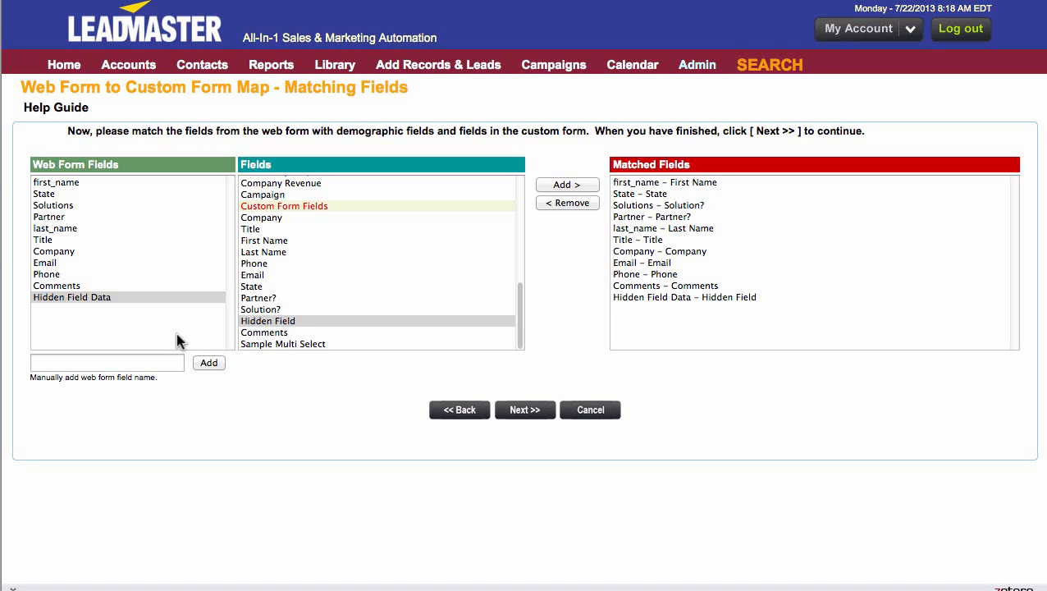
pyautogui.click(524, 410)
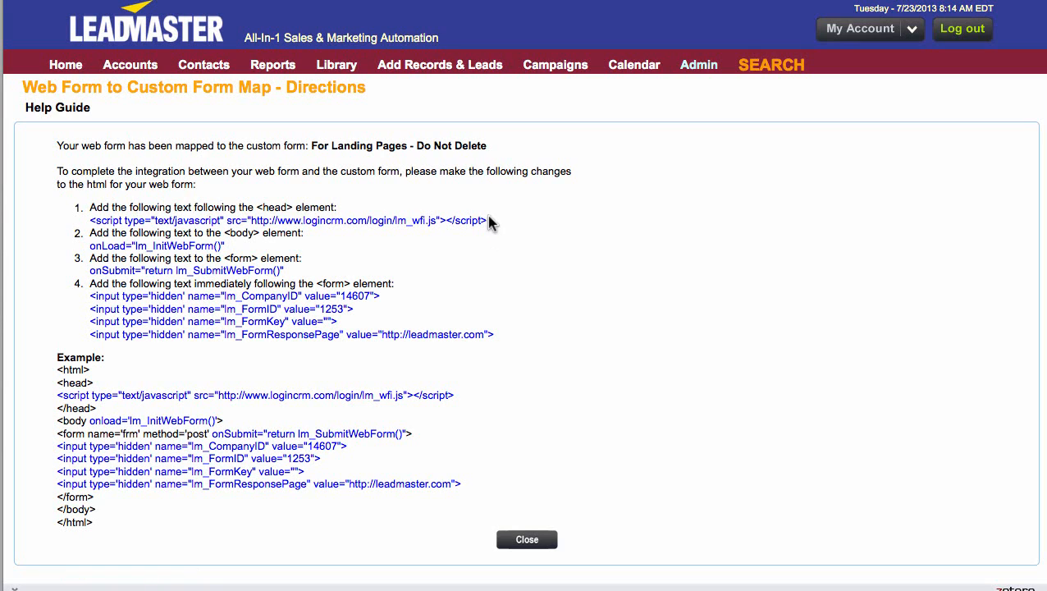
# - Copy the lm_wfi.js script tag from the mapping directions into the landing page source, on the empty line below the title
pyautogui.moveTo(487, 216); pyautogui.dragTo(86, 224)
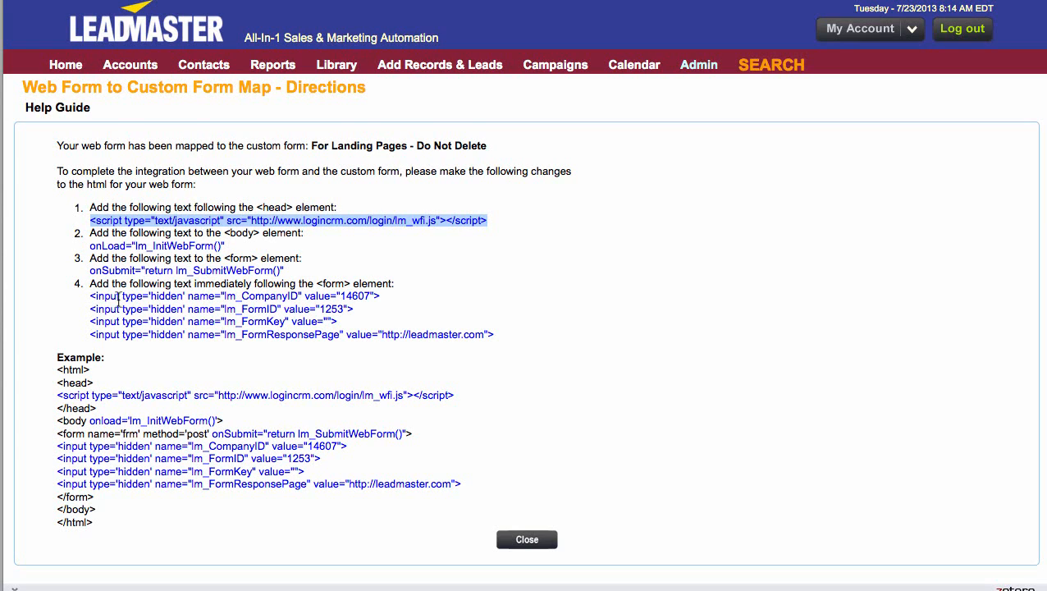
pyautogui.click(2, 469)
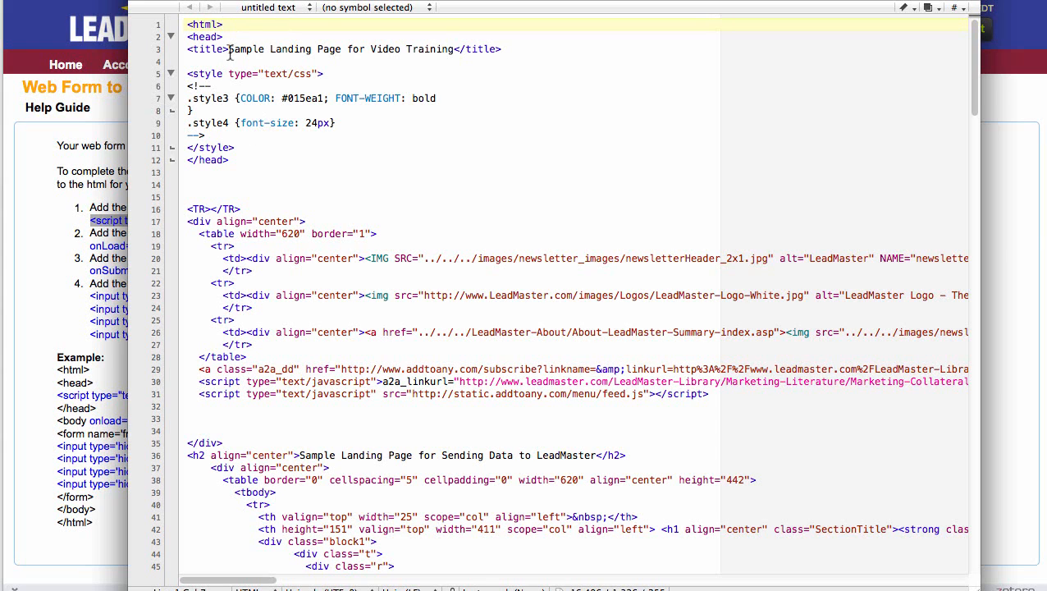
pyautogui.click(195, 61)
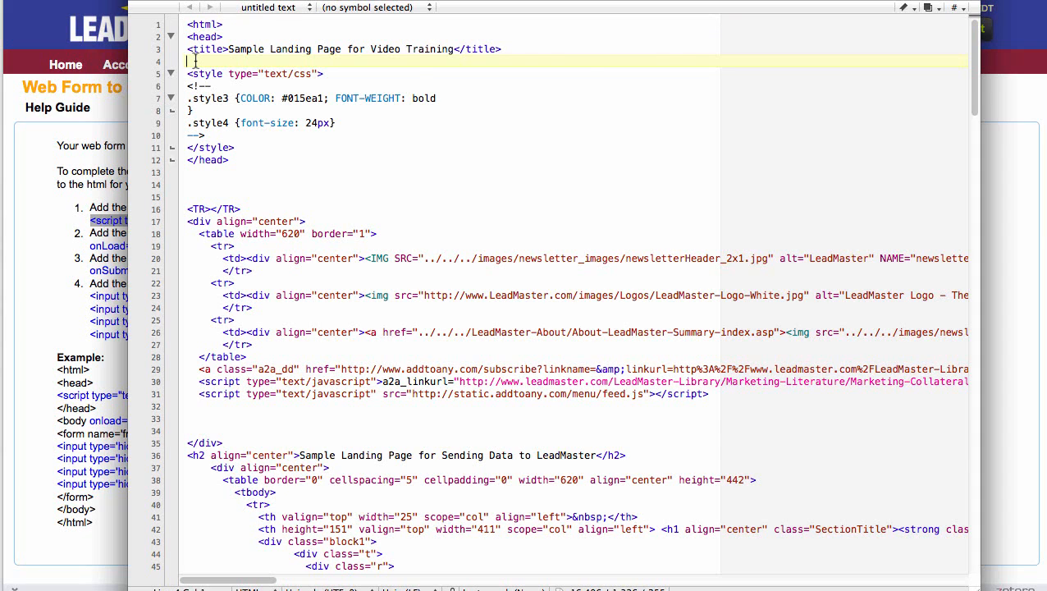
pyautogui.press('super+v')
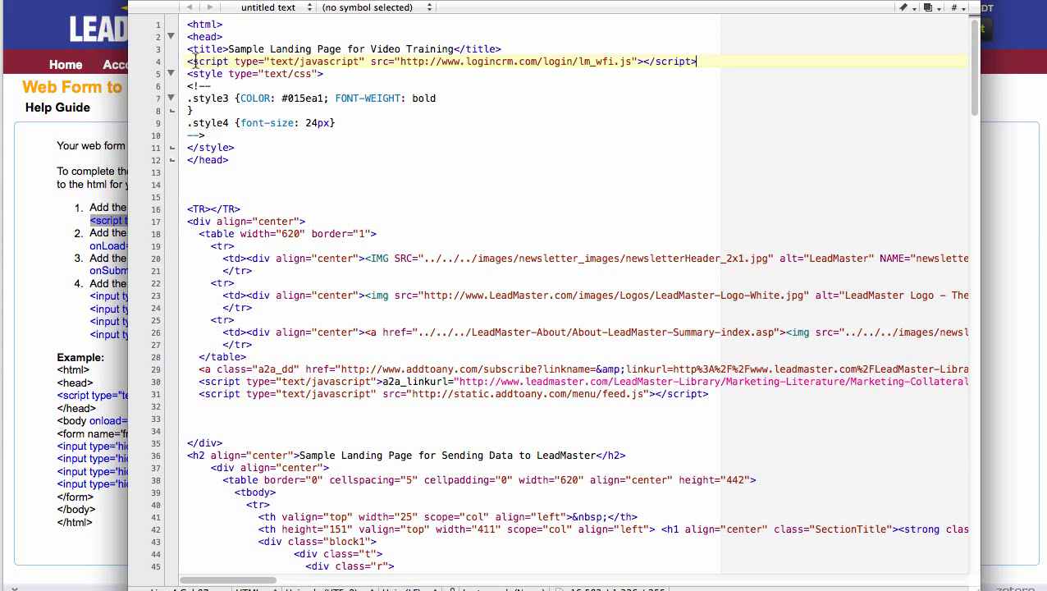
# - Copy the example's body tag with onload='lm_InitWebForm()' and insert it directly after the closing head tag in the landing page source
pyautogui.click(73, 293)
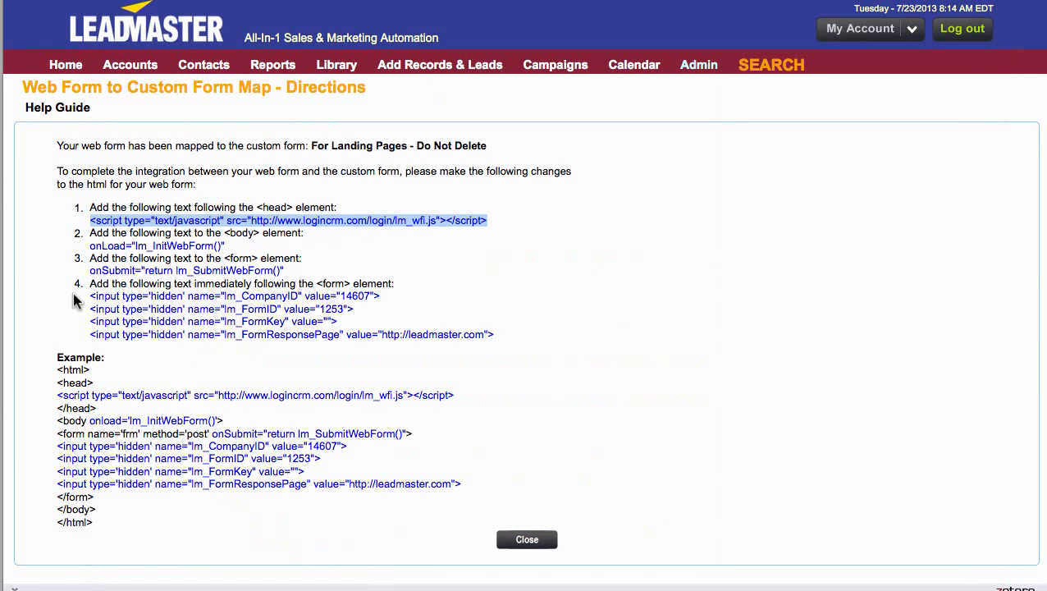
pyautogui.click(78, 218)
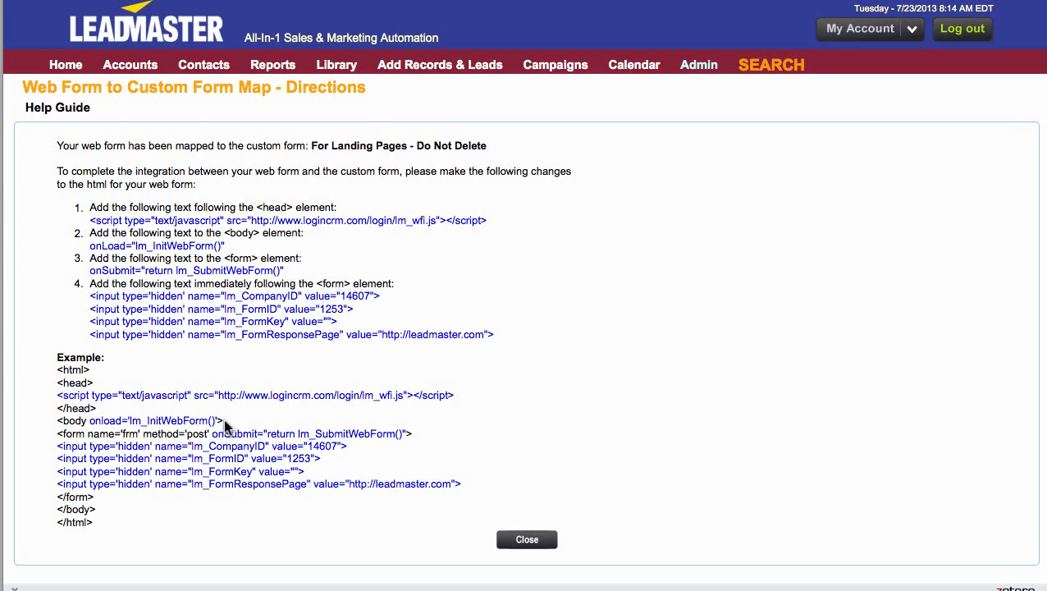
pyautogui.moveTo(223, 420); pyautogui.dragTo(57, 423)
pyautogui.moveTo(222, 419); pyautogui.dragTo(58, 422)
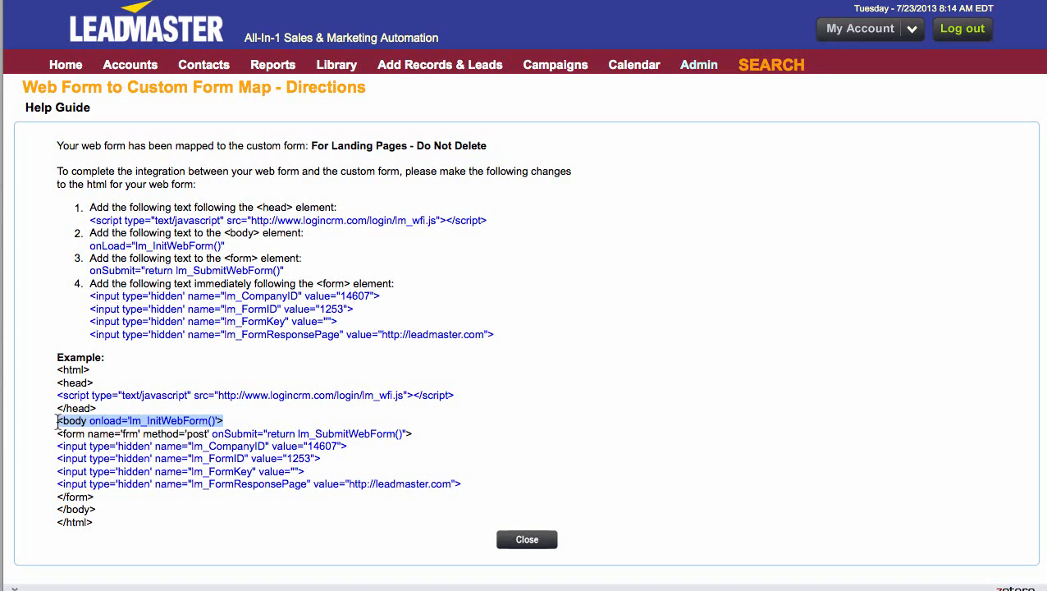
pyautogui.press('super+Tab')
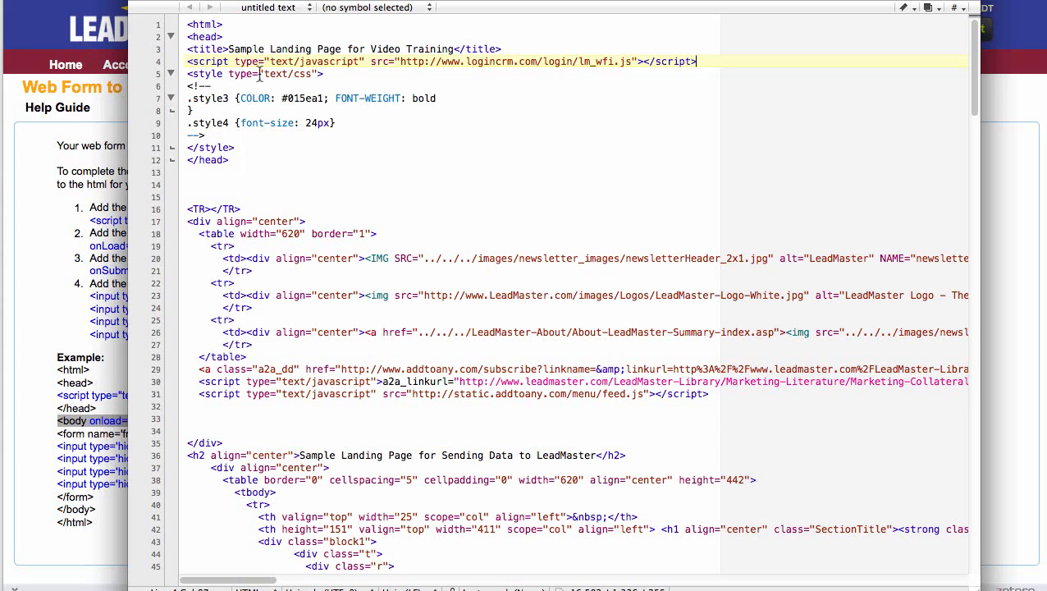
pyautogui.click(209, 171)
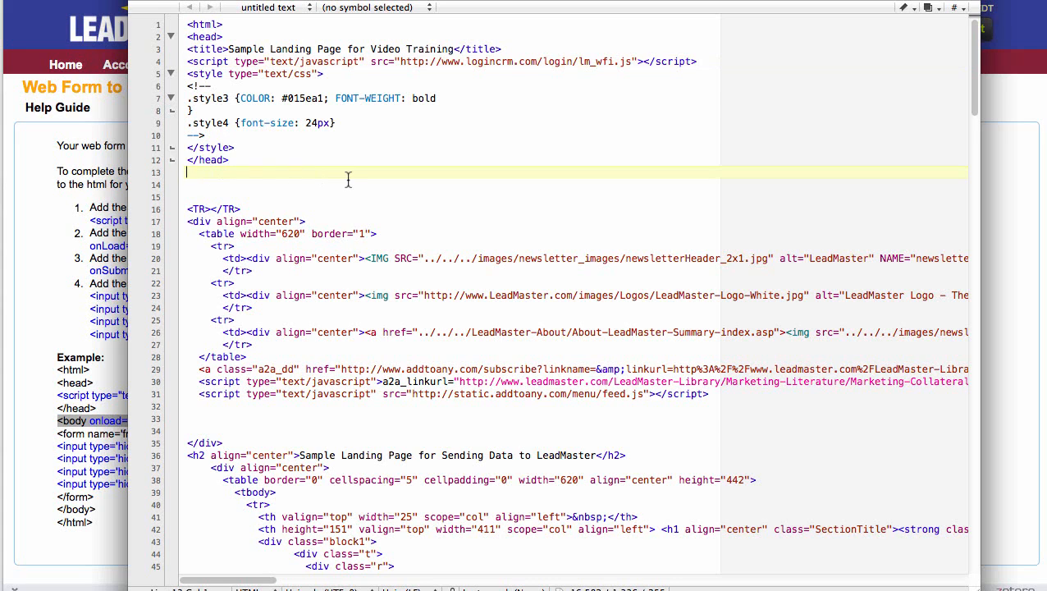
pyautogui.press('super+v')
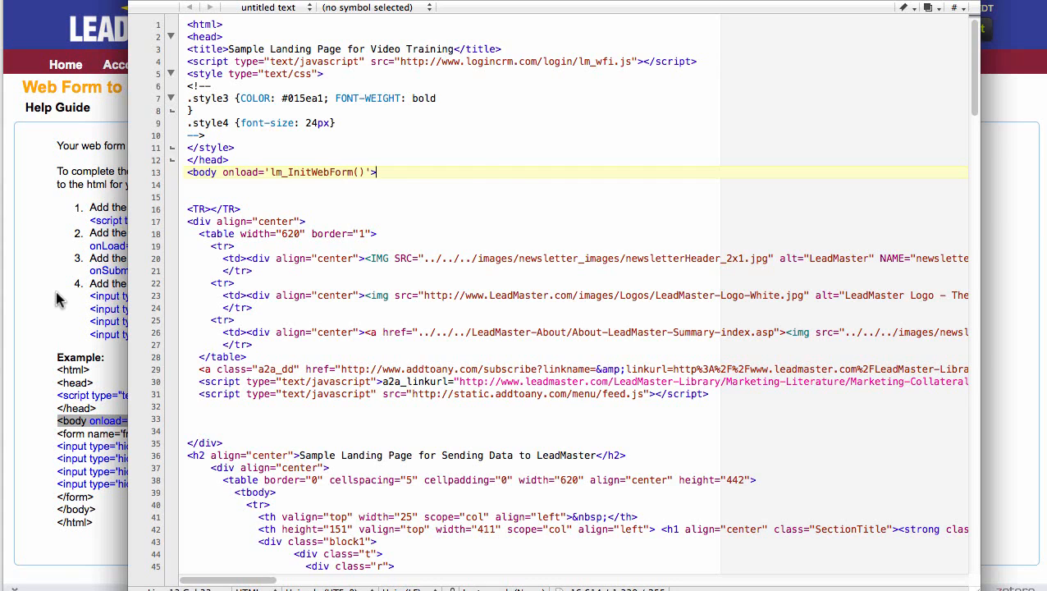
# - Copy the example's form tag with onSubmit="return lm_SubmitWebForm()" and insert it below the body tag in the landing page source
pyautogui.press('super+Tab')
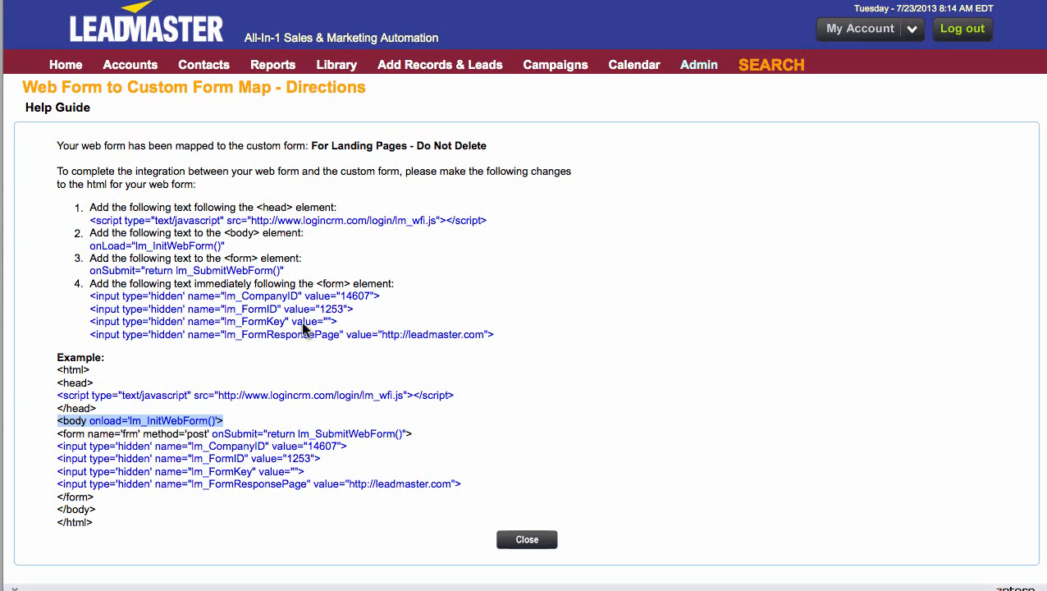
pyautogui.moveTo(417, 435); pyautogui.dragTo(58, 435)
pyautogui.press('super+c')
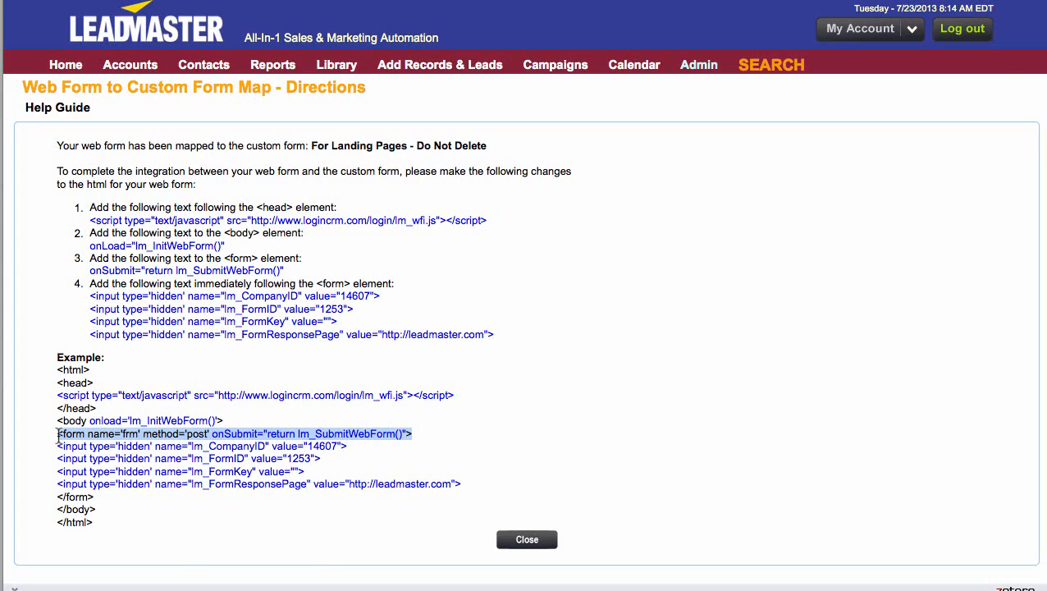
pyautogui.press('super+Tab')
pyautogui.click(200, 186)
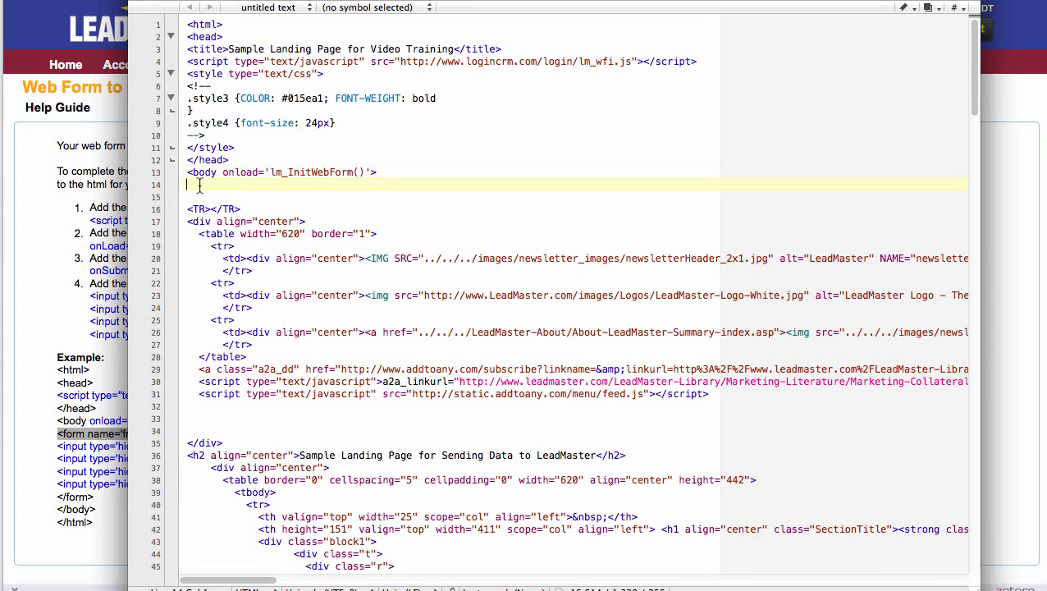
pyautogui.press('super+v')
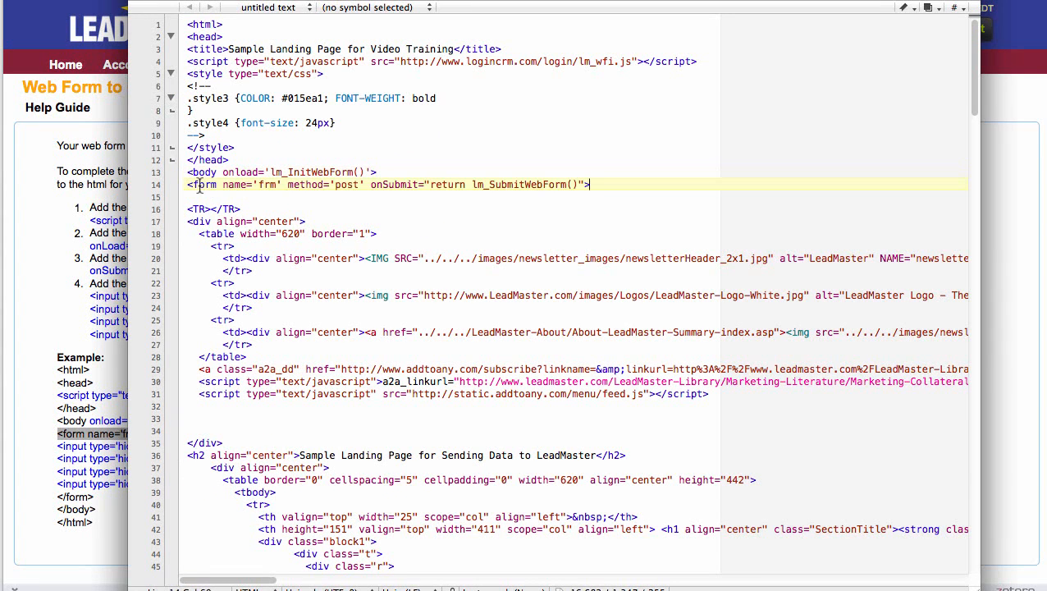
# - Copy the example's hidden inputs lm_CompanyID, lm_FormID, lm_FormKey and lm_FormResponsePage and insert them directly below the form tag in the source
pyautogui.press('super+Tab')
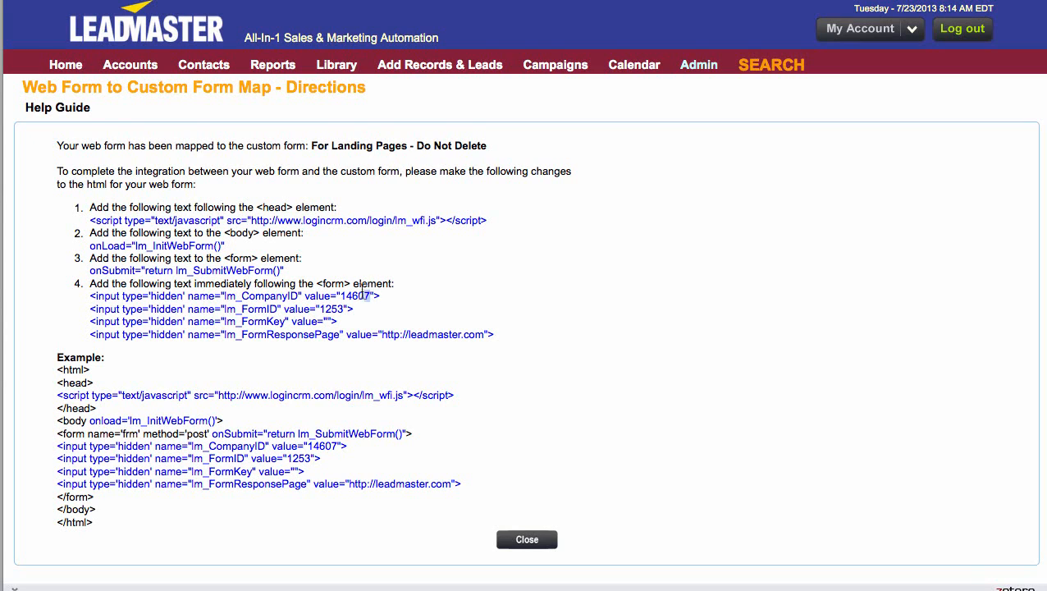
pyautogui.moveTo(370, 295); pyautogui.dragTo(340, 296)
pyautogui.click(341, 308)
pyautogui.moveTo(382, 337); pyautogui.dragTo(482, 340)
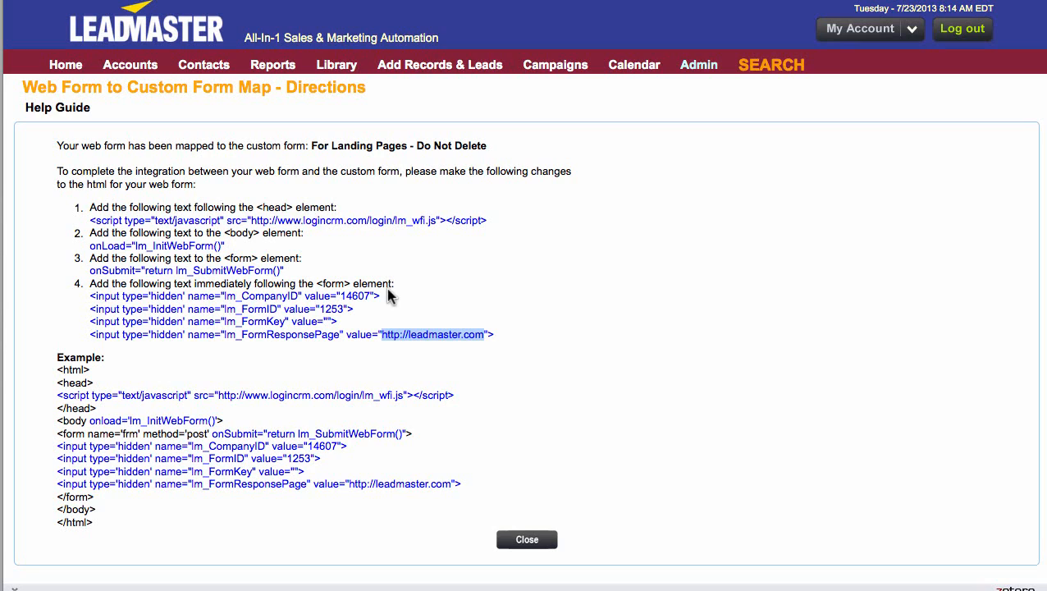
pyautogui.click(390, 297)
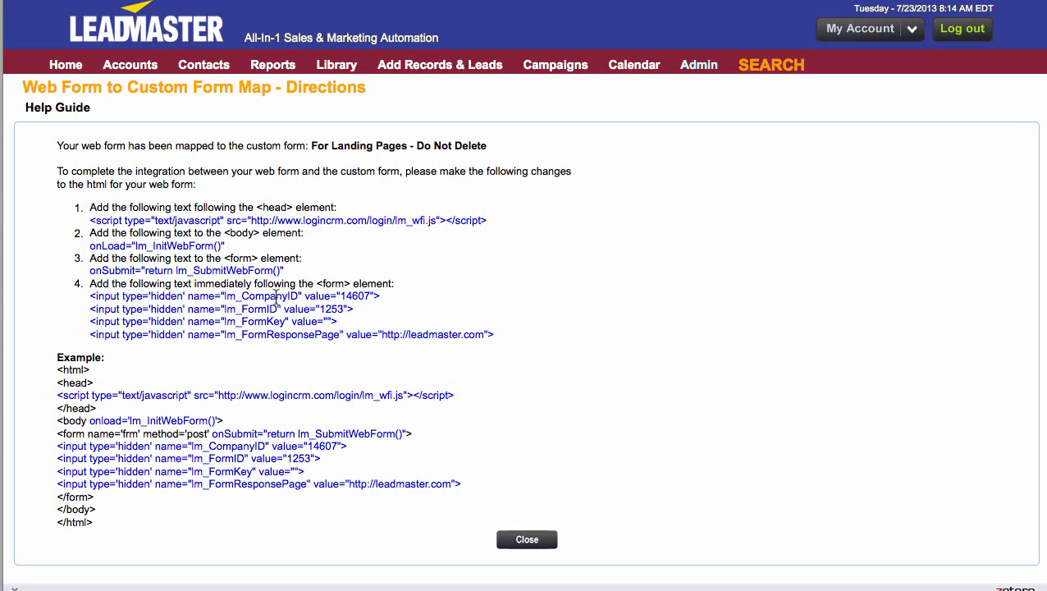
pyautogui.moveTo(458, 485); pyautogui.dragTo(58, 447)
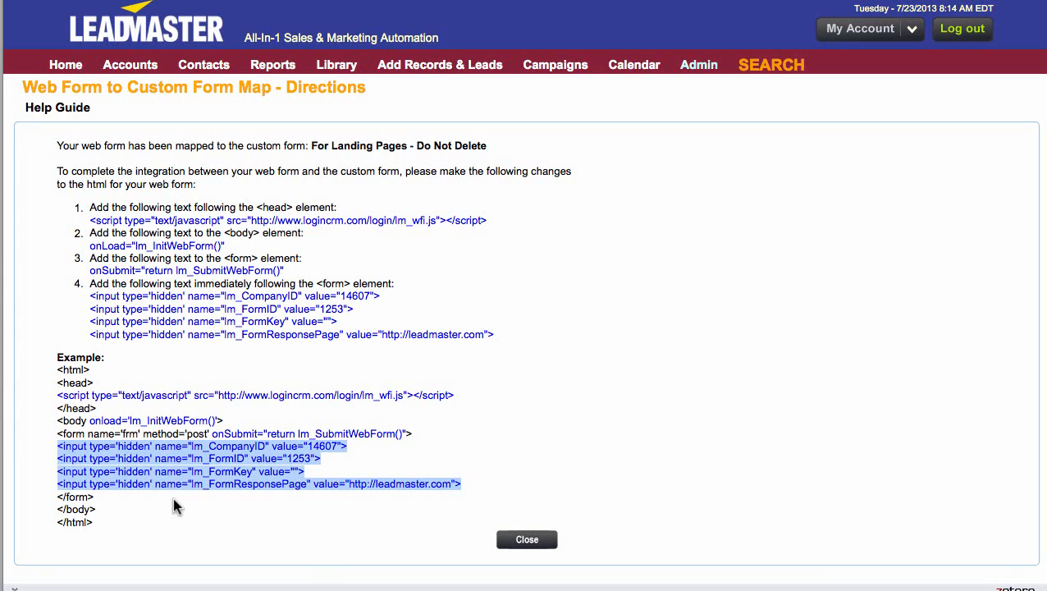
pyautogui.press('super+Tab')
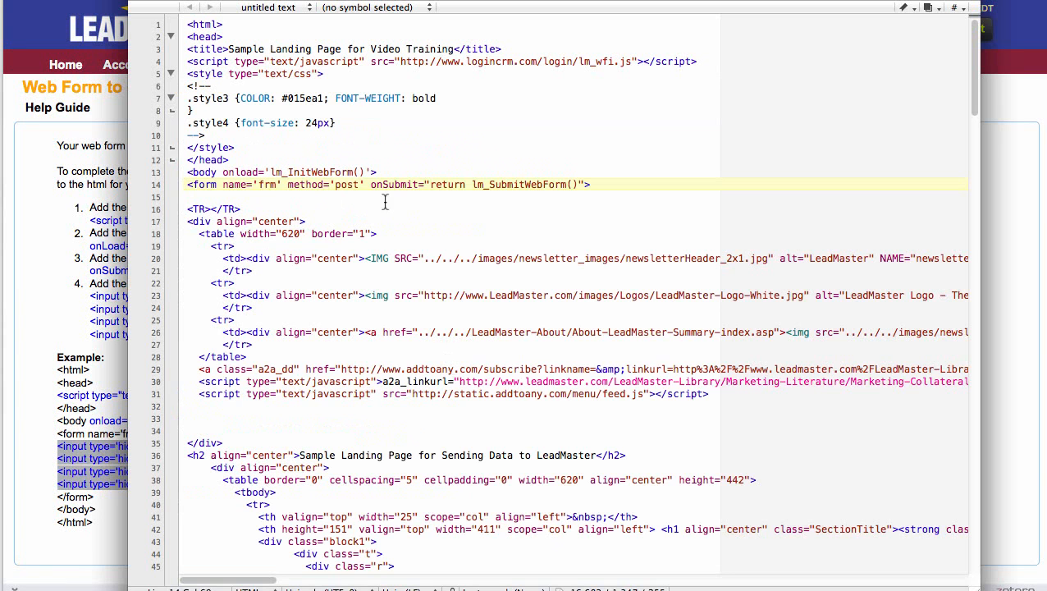
pyautogui.click(192, 197)
pyautogui.write('<input type=\'hidden\' name="lm_CompanyID" value="14607"> <input type=\'hidden\' name="lm_FormID" value="1253"> <input type=\'hidden\' name="lm_FormKey" value=""> <input type=\'hidden\' name="lm_FormResponsePage" value="http://leadmaster.com">')
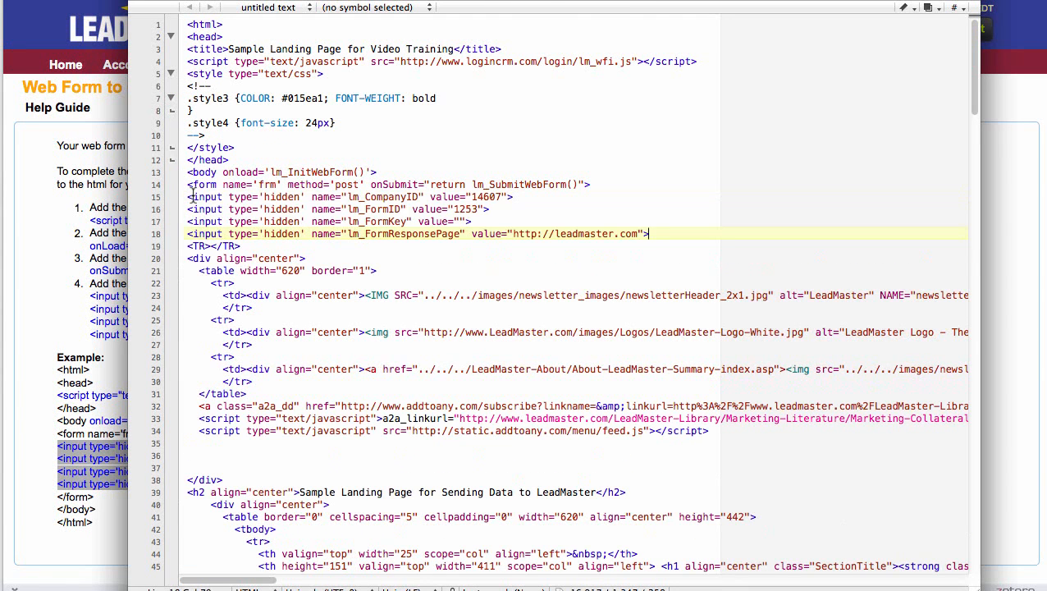
pyautogui.click(691, 258)
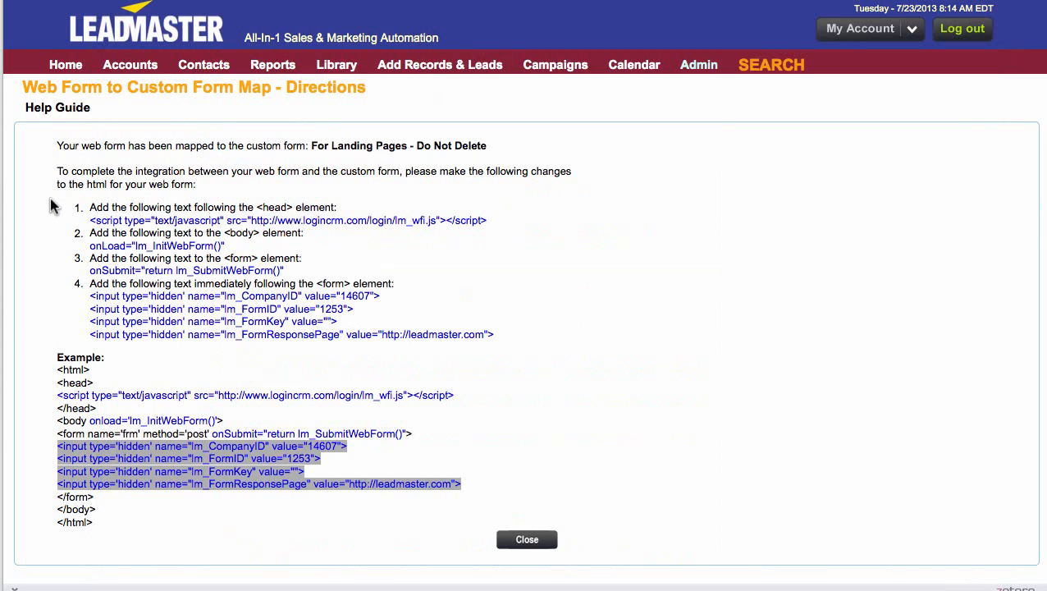
# - Submit the landing page form with the contact's details, title Mrs., company Doors and More, Click-to-Call, Consultant and the comment Interested
pyautogui.click(55, 205)
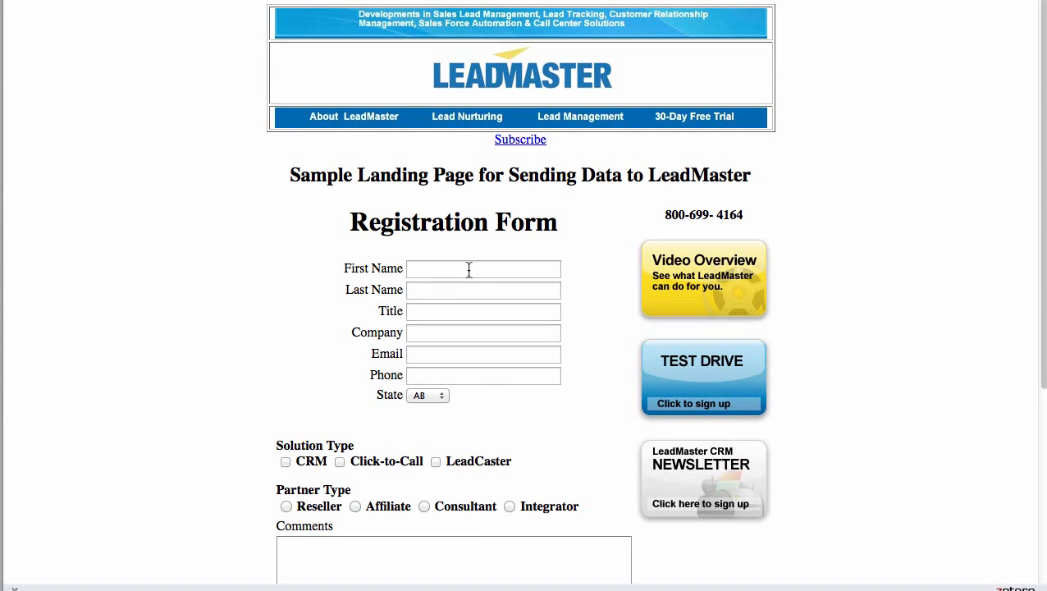
pyautogui.click(469, 270)
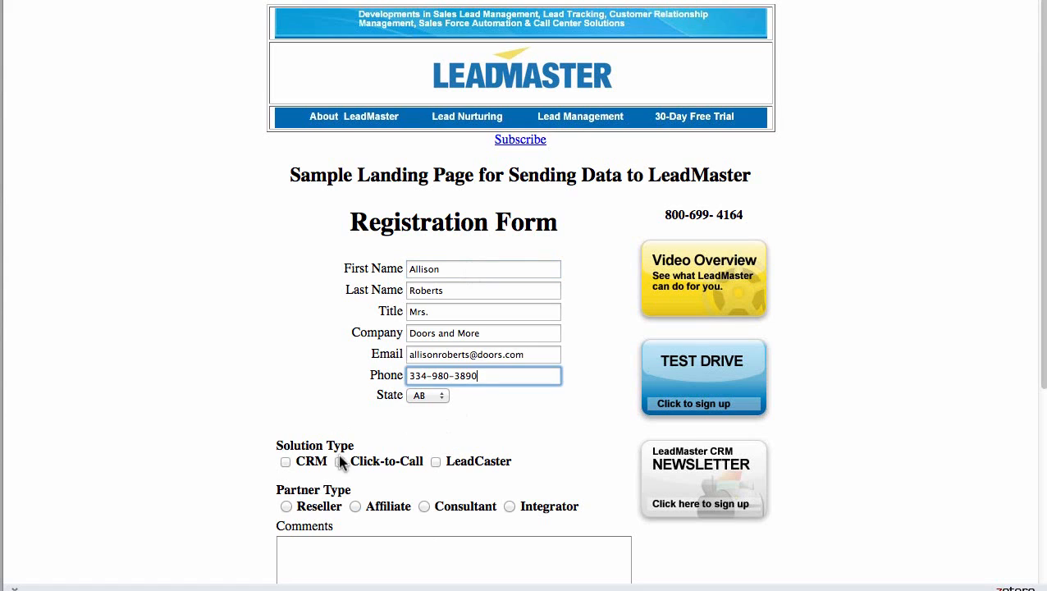
pyautogui.click(340, 461)
pyautogui.scroll(-2, 361, 458)
pyautogui.click(423, 429)
pyautogui.click(422, 475)
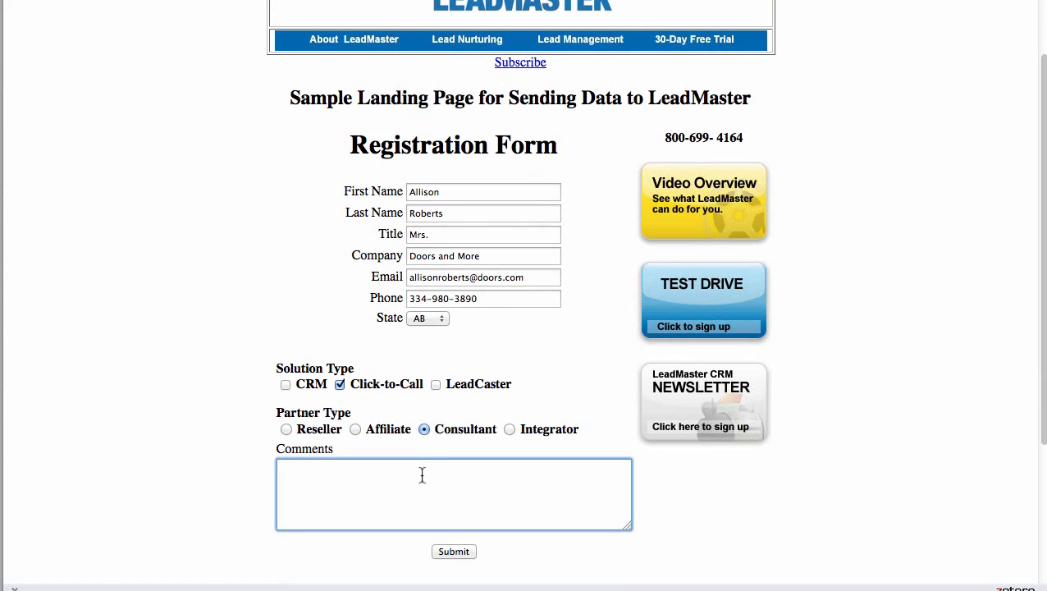
pyautogui.write('Interested')
pyautogui.click(453, 553)
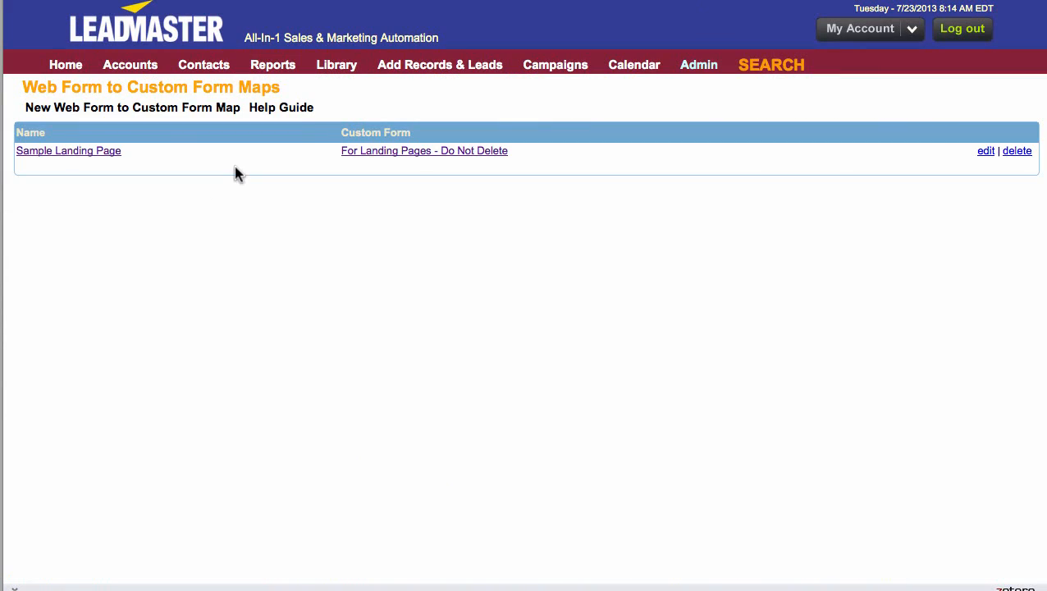
# - Run a Quick Search without criteria from LeadMaster's home page and open the Doors and More record
pyautogui.click(61, 76)
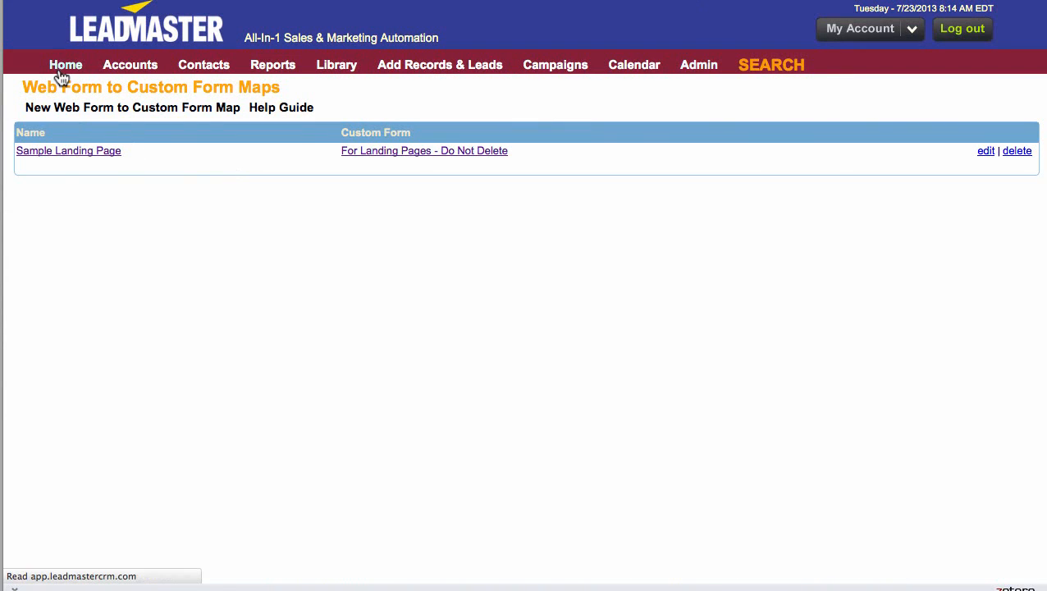
pyautogui.click(87, 114)
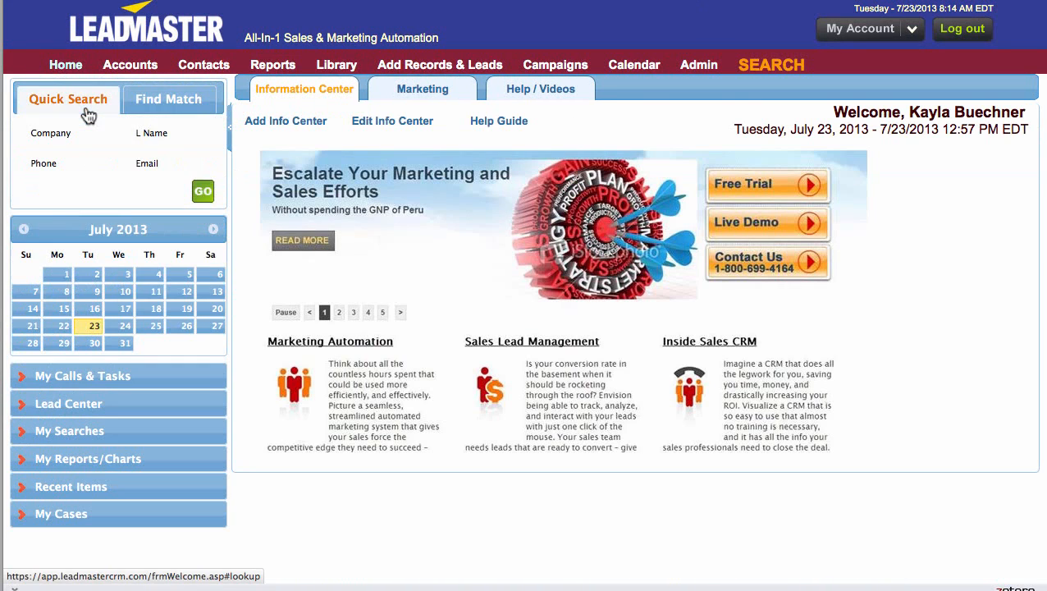
pyautogui.click(203, 193)
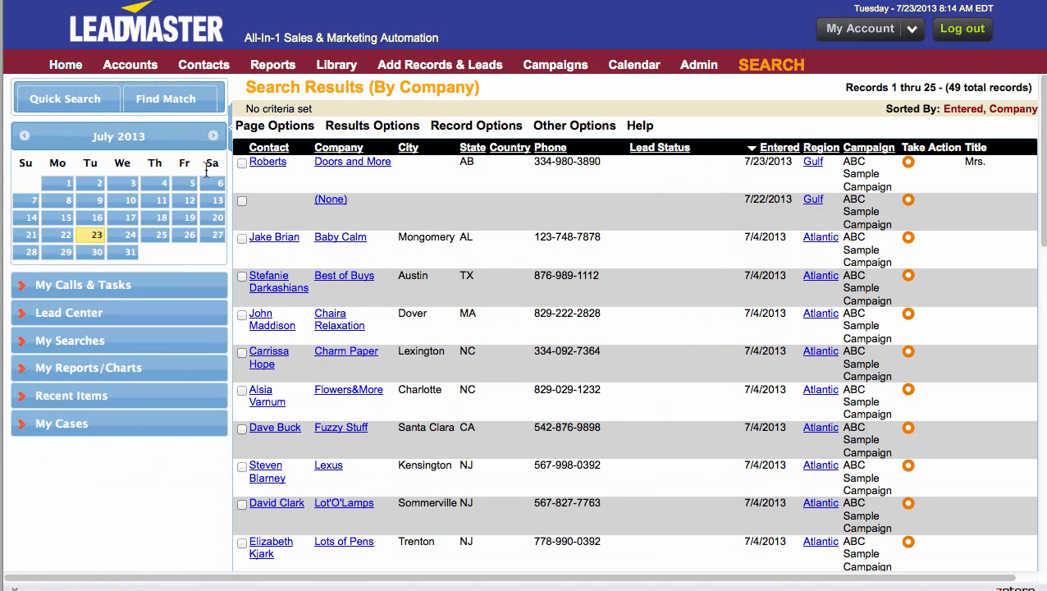
pyautogui.click(231, 121)
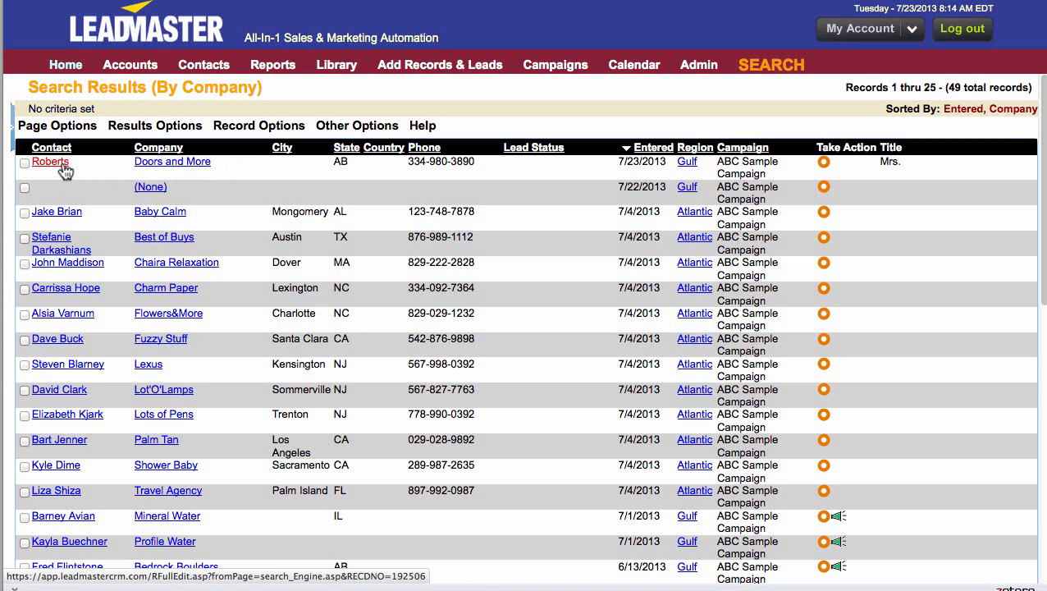
pyautogui.click(148, 168)
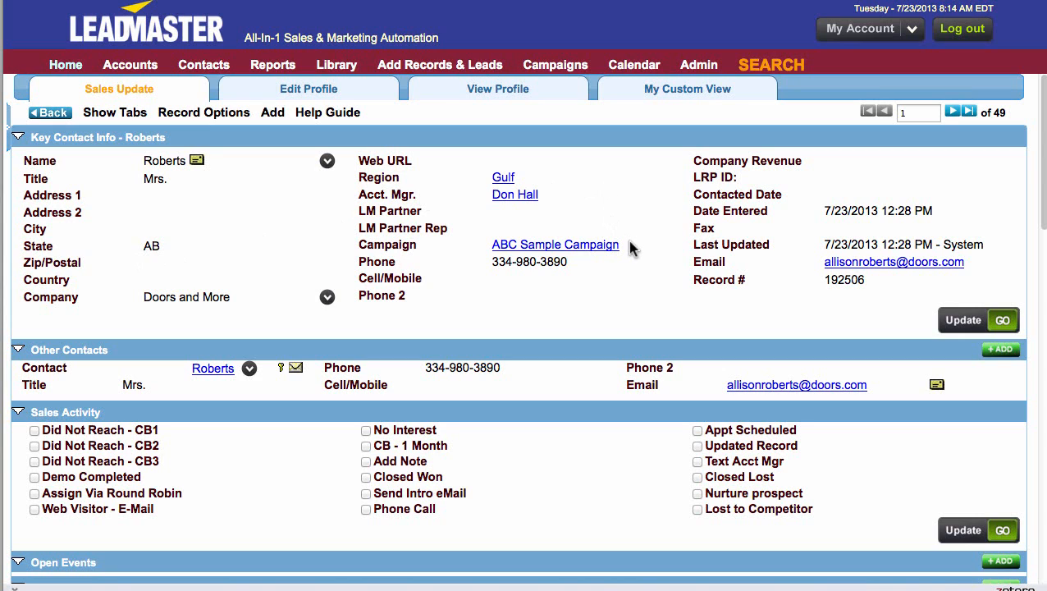
# - Check the record's campaign and open its submitted custom form, For Landing Pages - Do Not Delete
pyautogui.moveTo(629, 244); pyautogui.dragTo(485, 255)
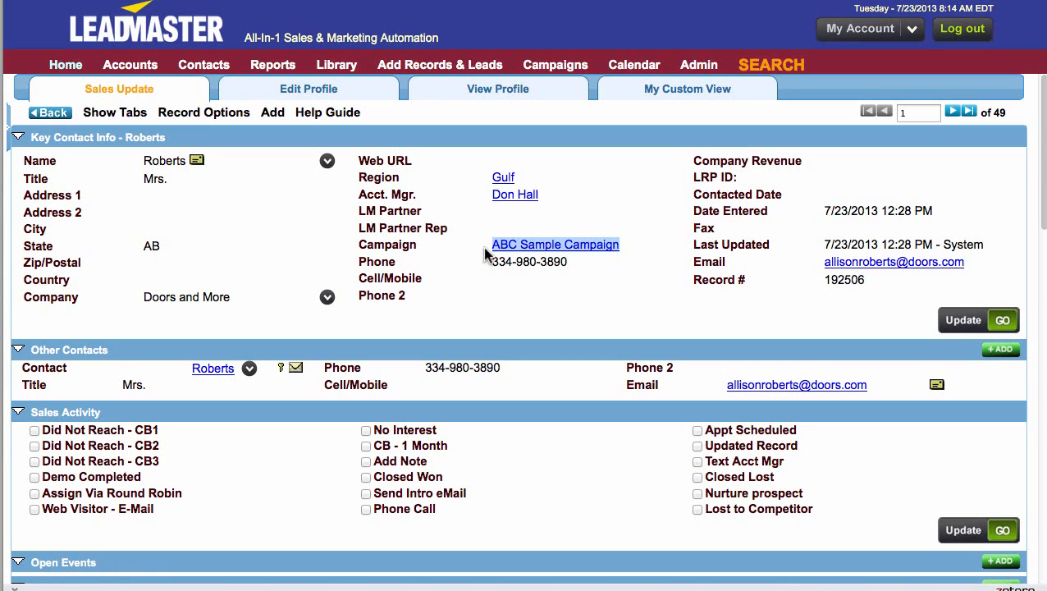
pyautogui.click(489, 256)
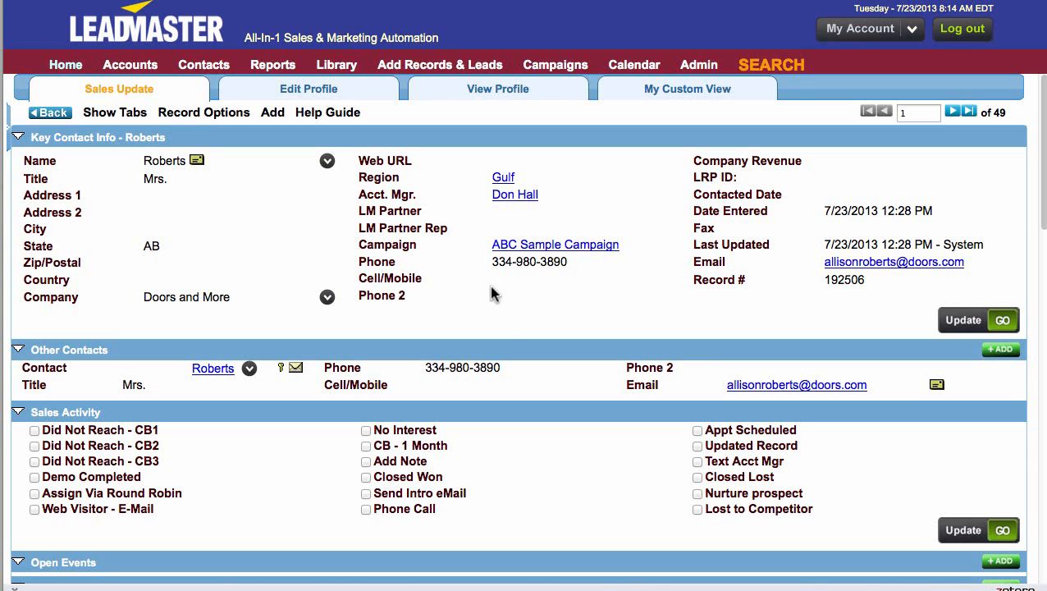
pyautogui.scroll(-4, 498, 320)
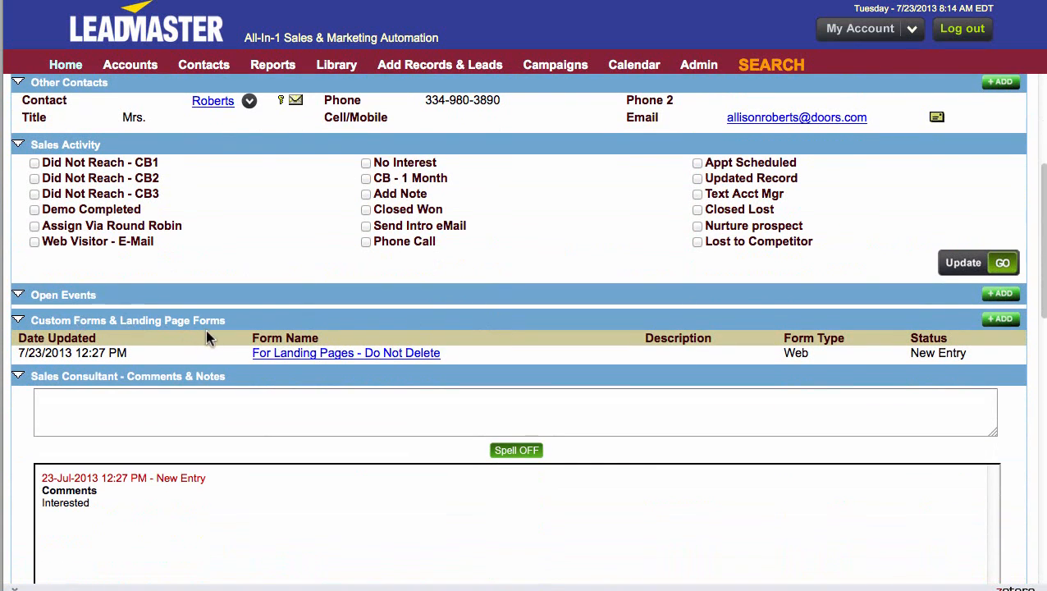
pyautogui.click(301, 354)
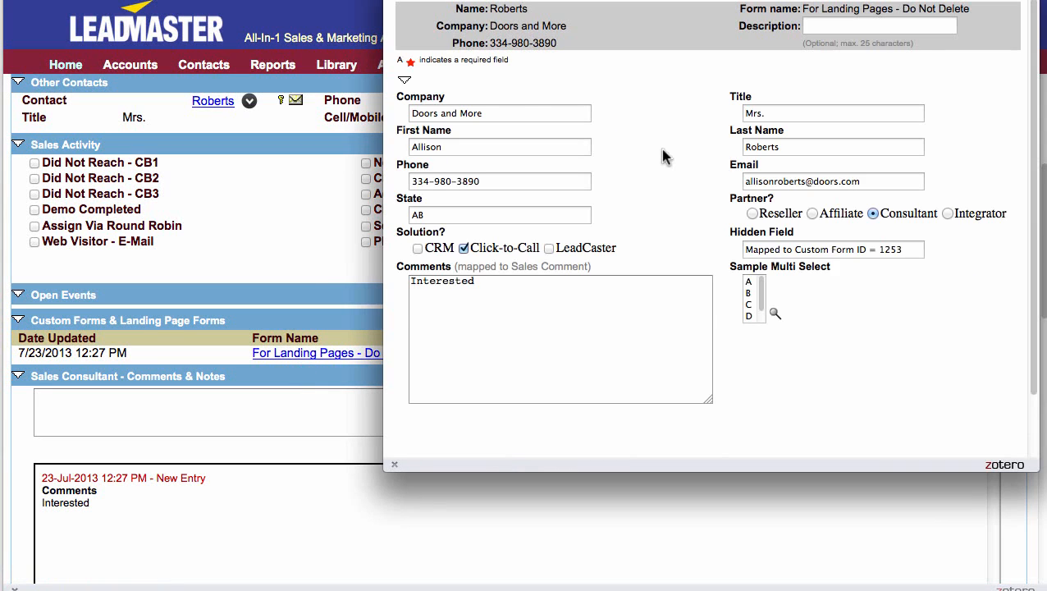